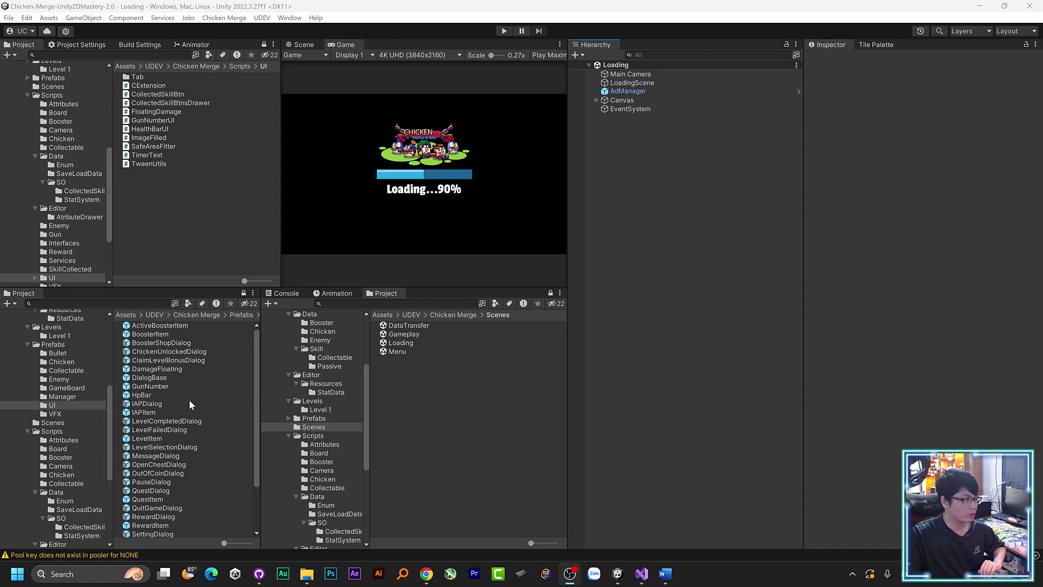
- In the DamageFloating prefab, set DamageFloatingTxt's Rect Transform scale X and Y to 1.8
double_click(188, 370)
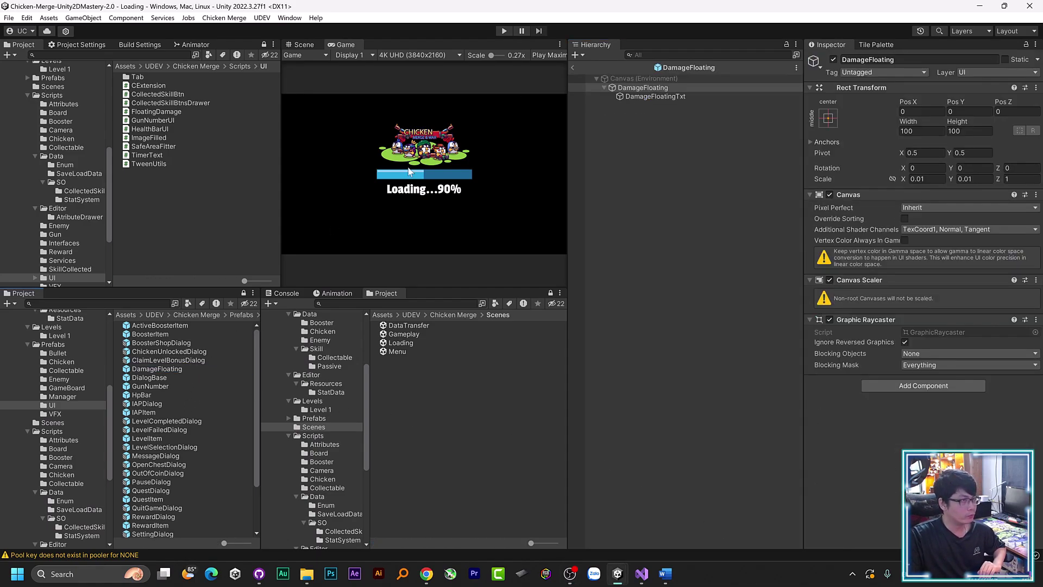
left_click(649, 96)
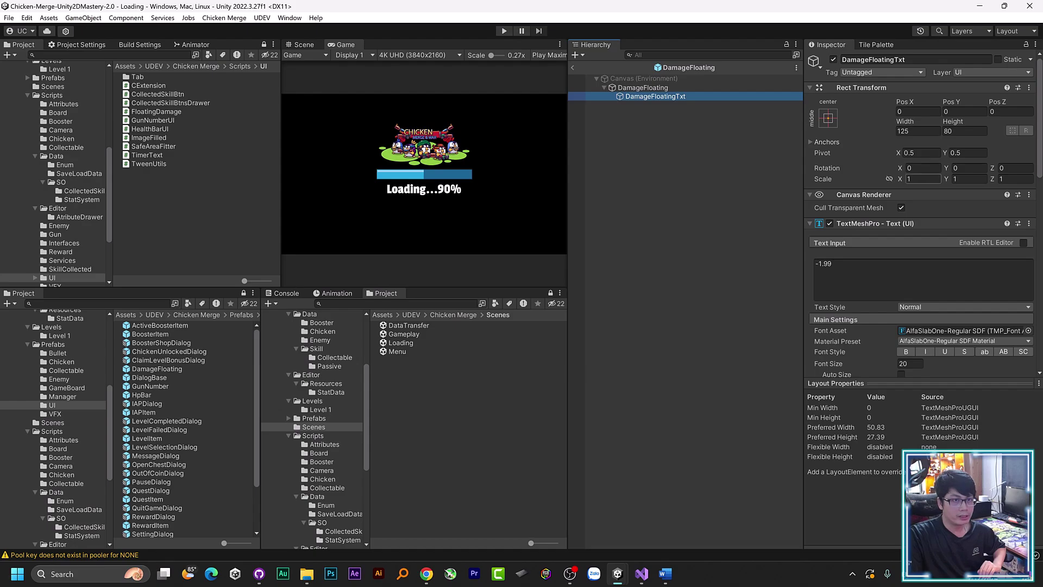
left_click(923, 179)
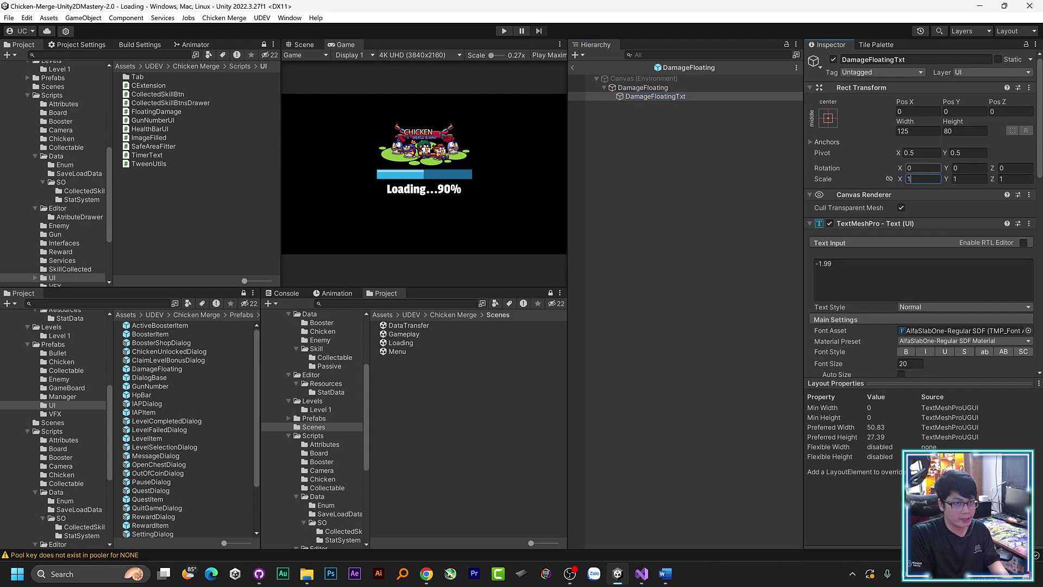
type(".8")
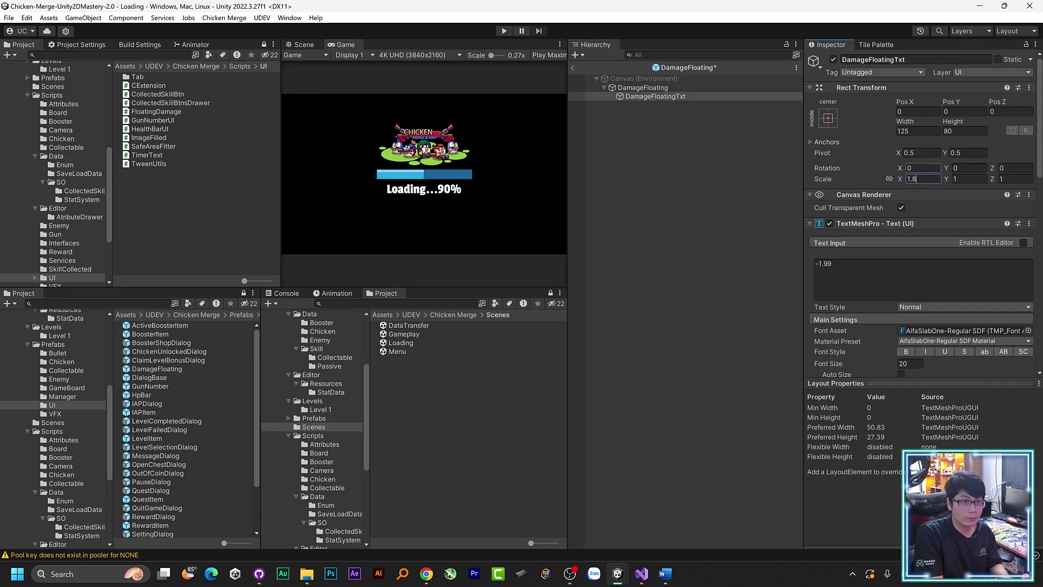
left_click(969, 179)
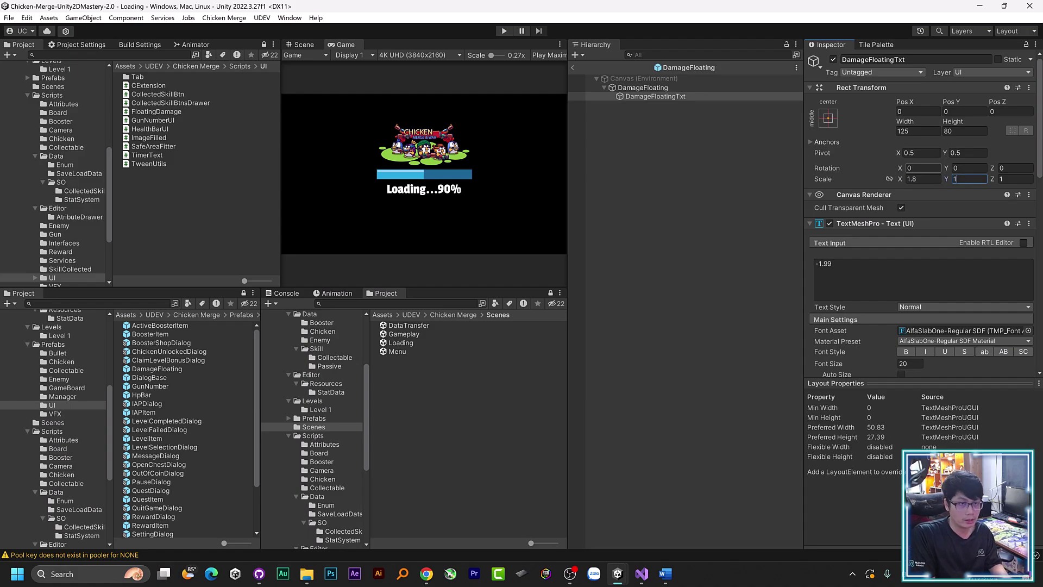
type(".8")
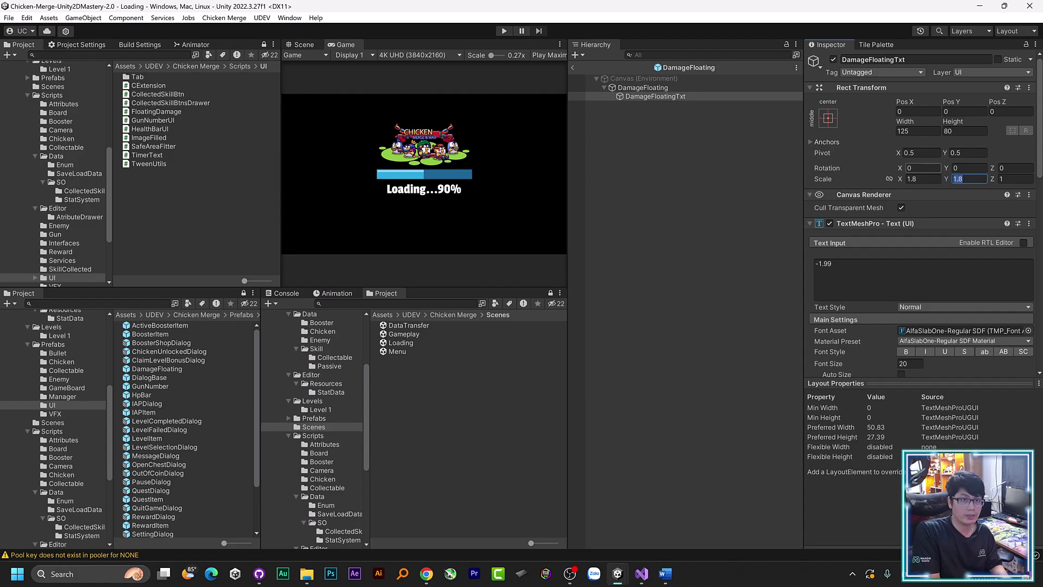
key("Return")
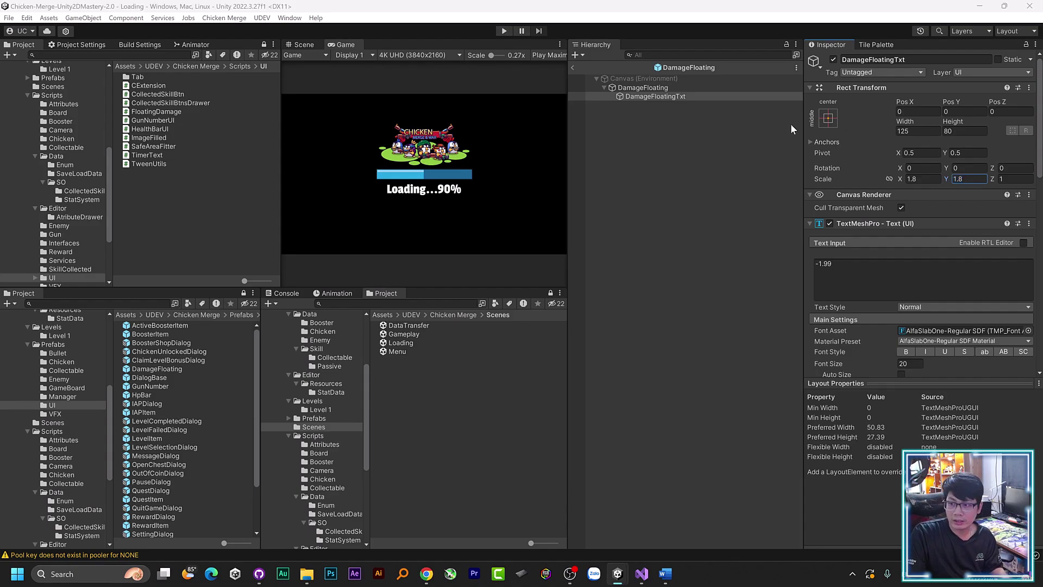
- Add a Floating Damage script to the DamageFloating root with DamageFloatingTxt as Dmg Txt
left_click(643, 87)
left_click(891, 374)
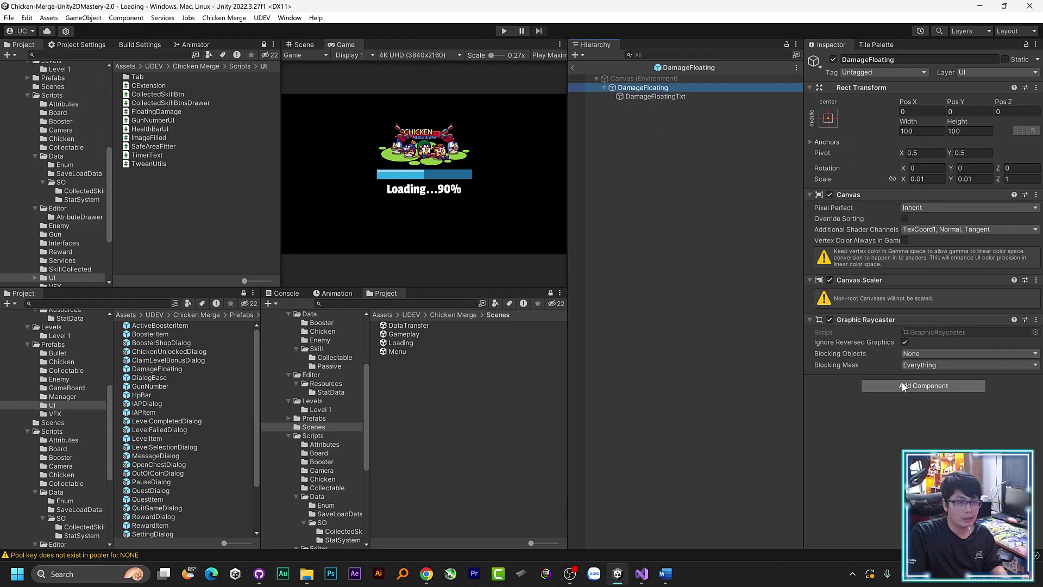
type("DA")
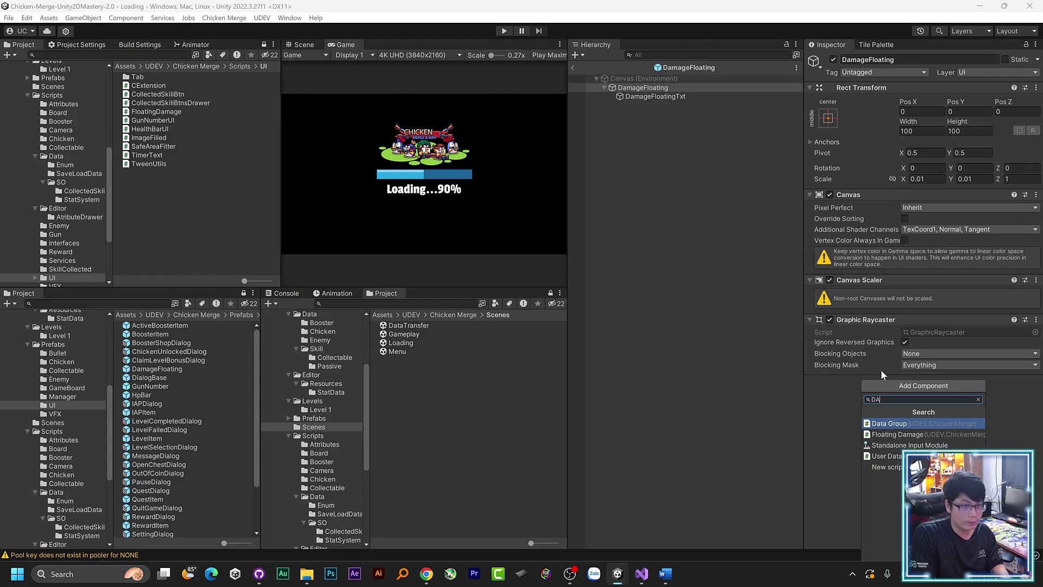
key("Down")
key("Return")
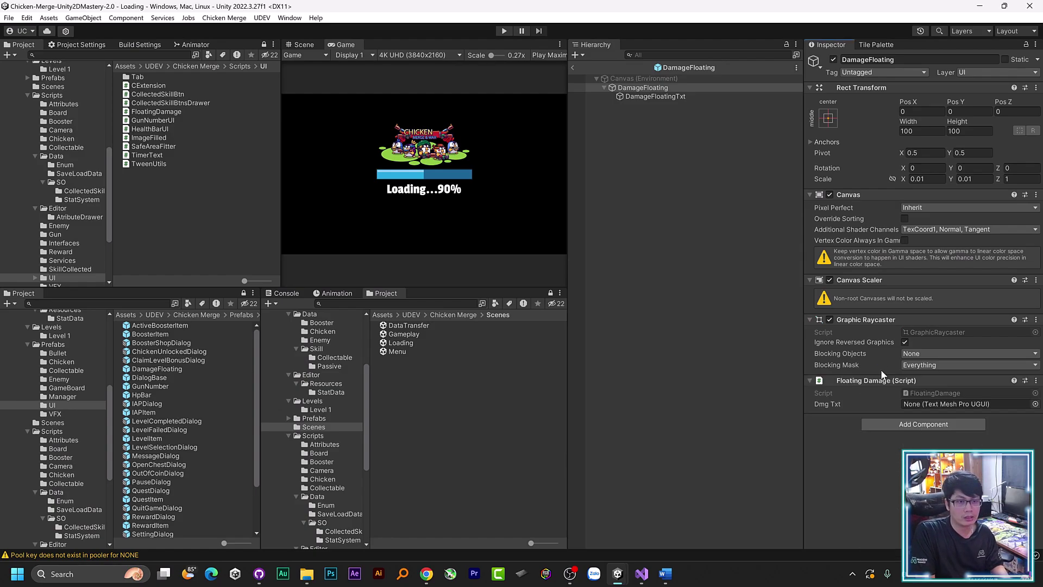
left_click_drag(654, 96, 944, 405)
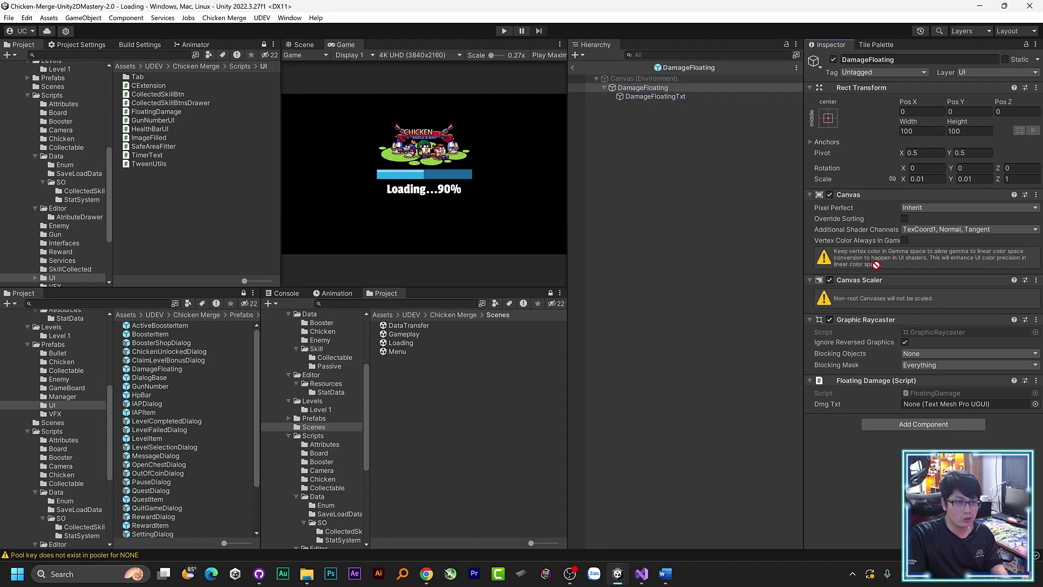
- Add an Auto Destroy script to the root with Disable Only ticked
left_click(918, 424)
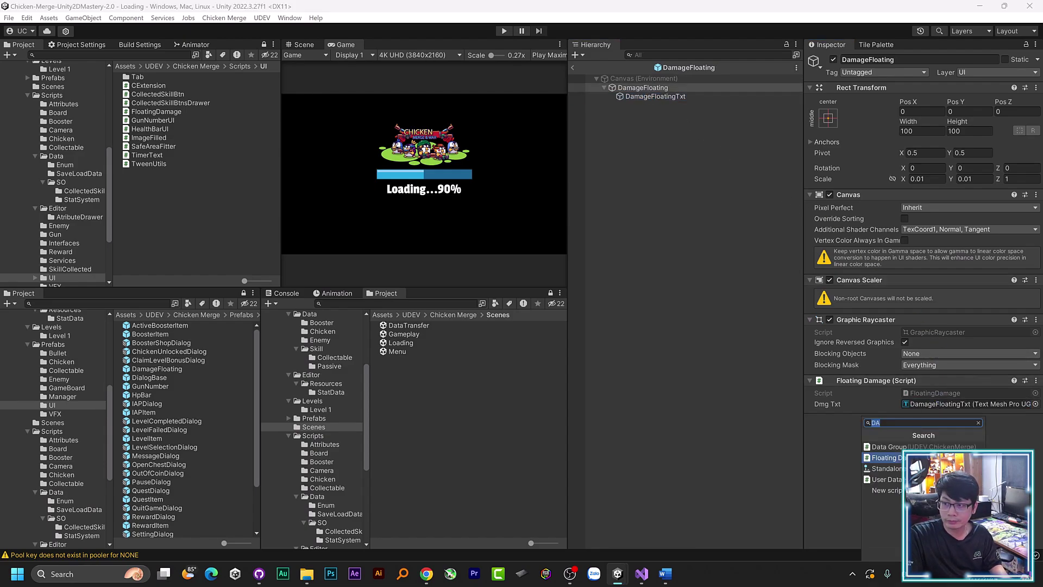
type("AU")
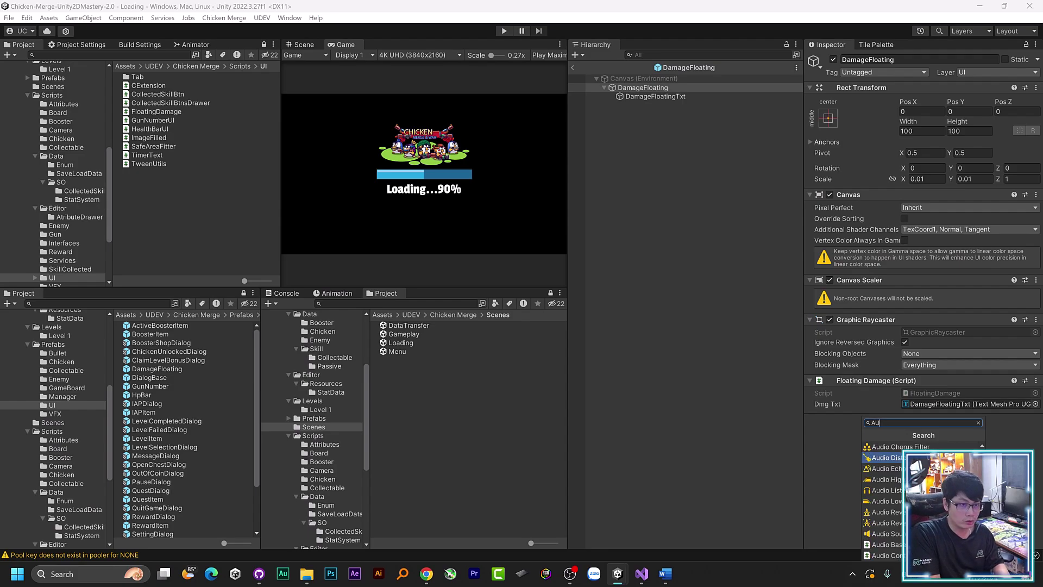
type("T")
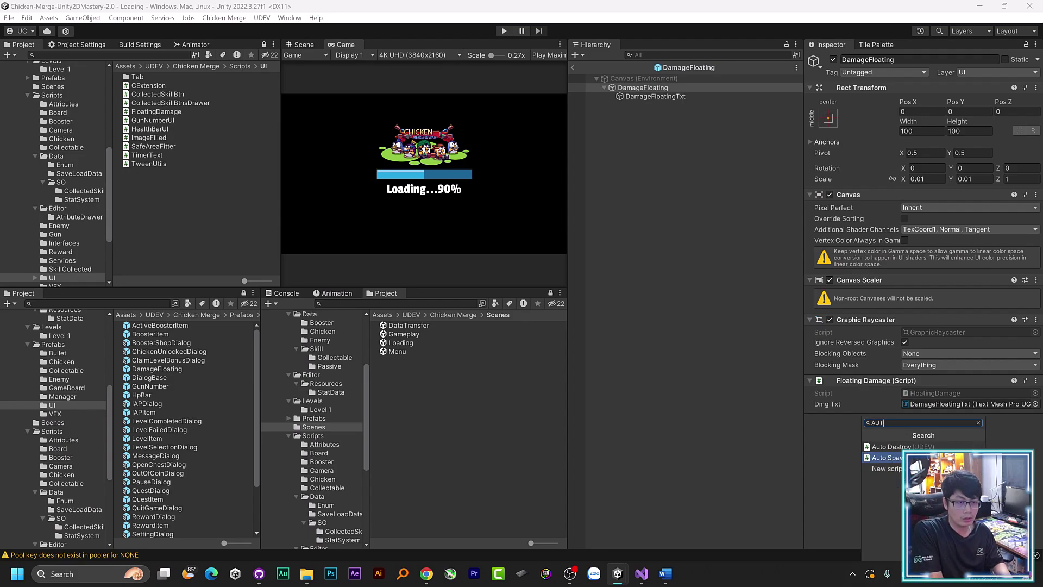
key("Up")
key("Return")
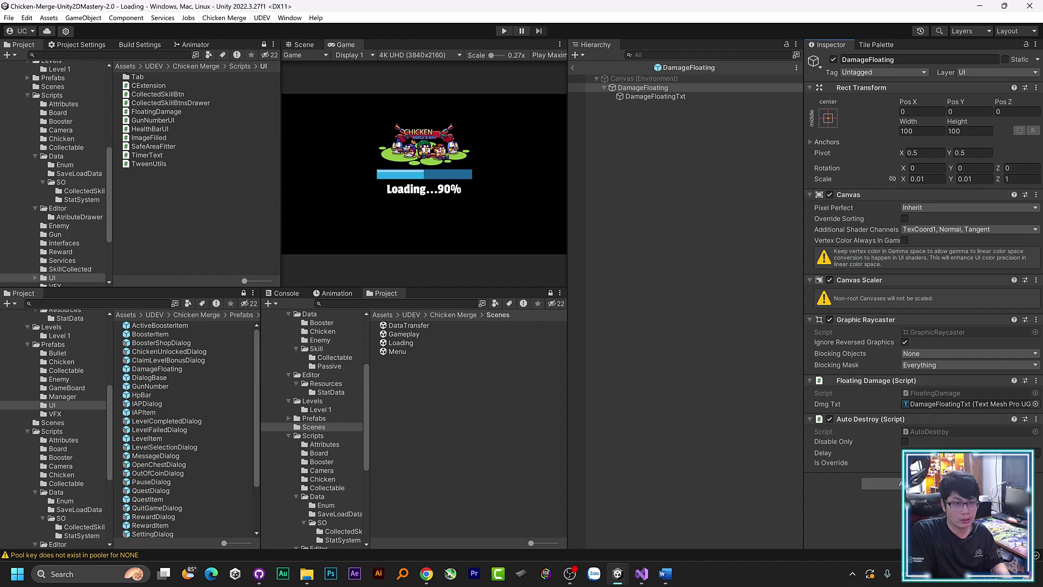
left_click(904, 442)
left_click(923, 453)
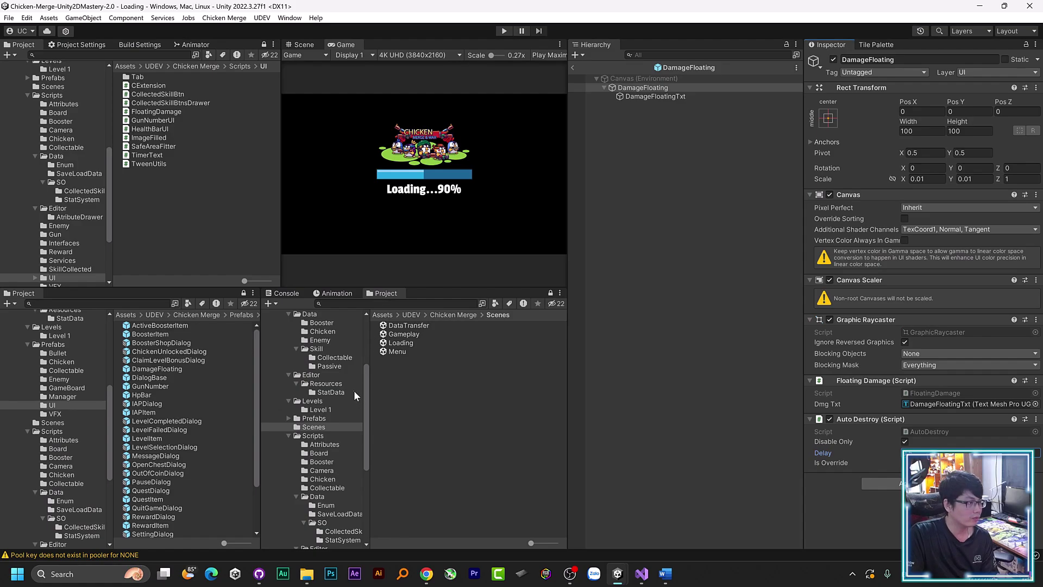
- Open the Pooler asset in the Data folder and expand its Other category
left_click(331, 315)
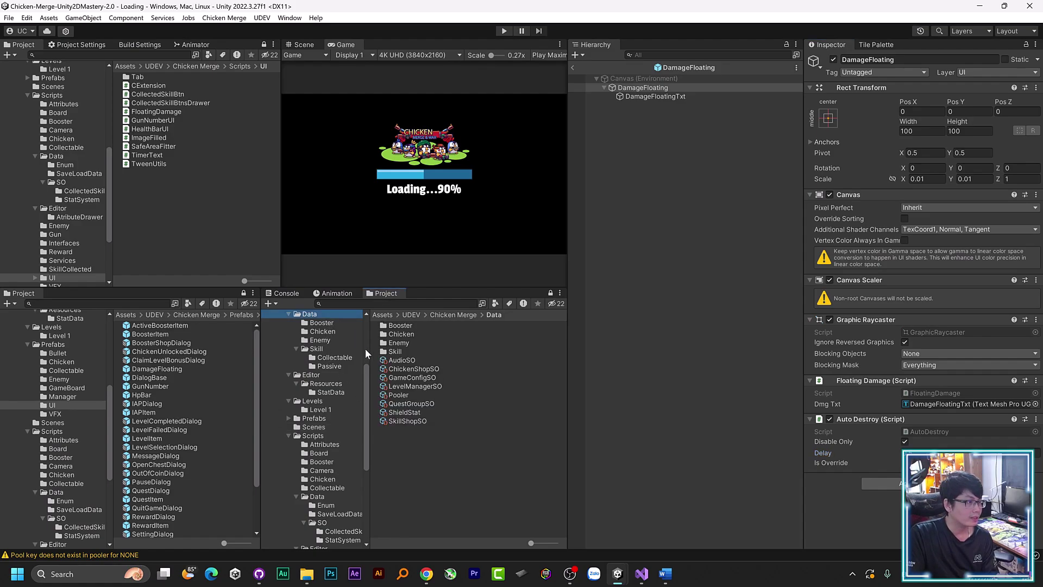
left_click(406, 393)
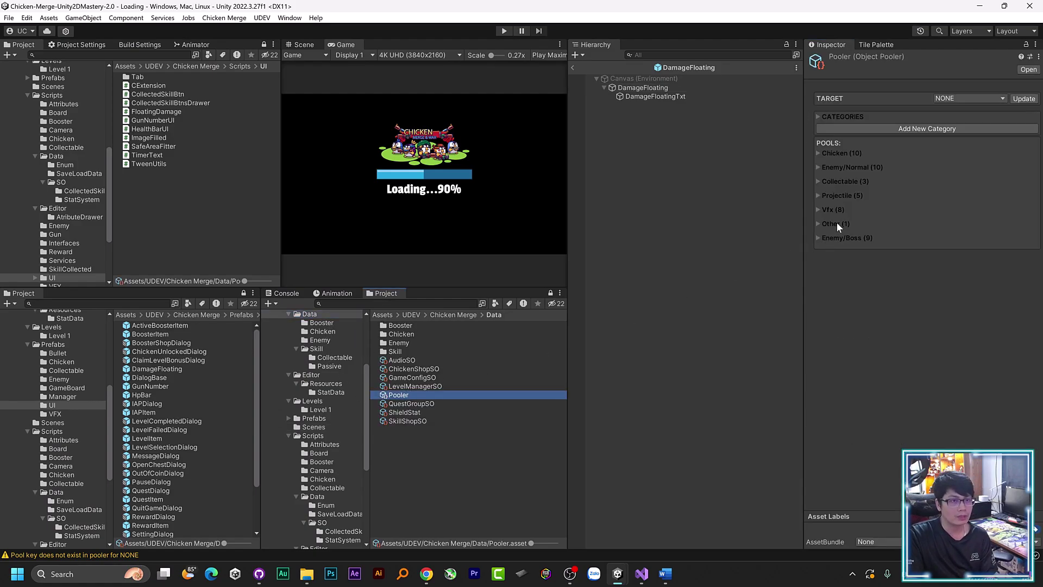
left_click(836, 223)
- Add a pool named DamageFloating using the DamageFloating prefab, then return to the scene
left_click(872, 251)
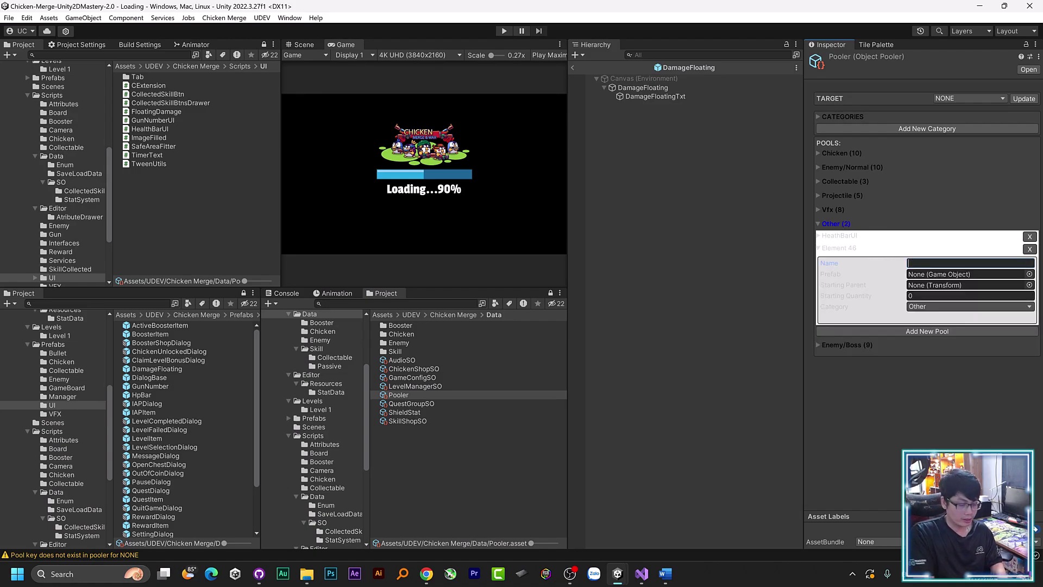
type("D")
key("BackSpace")
type("â")
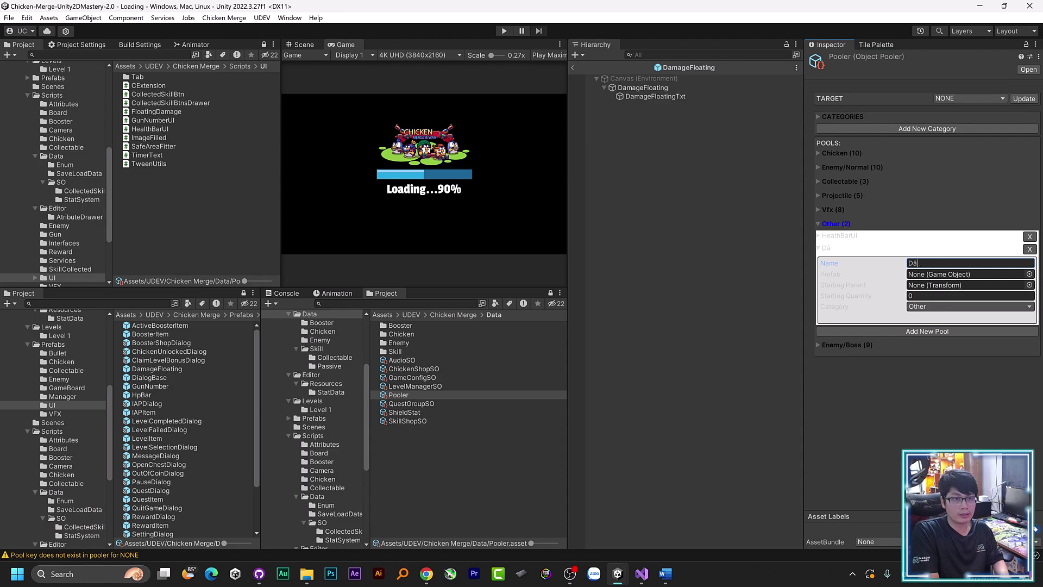
type("âm")
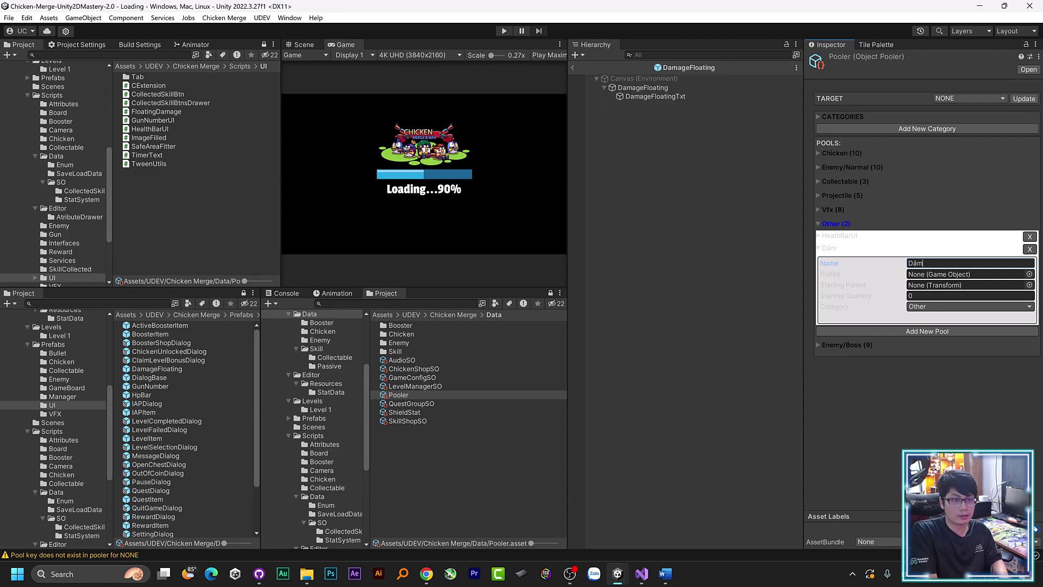
type("eF")
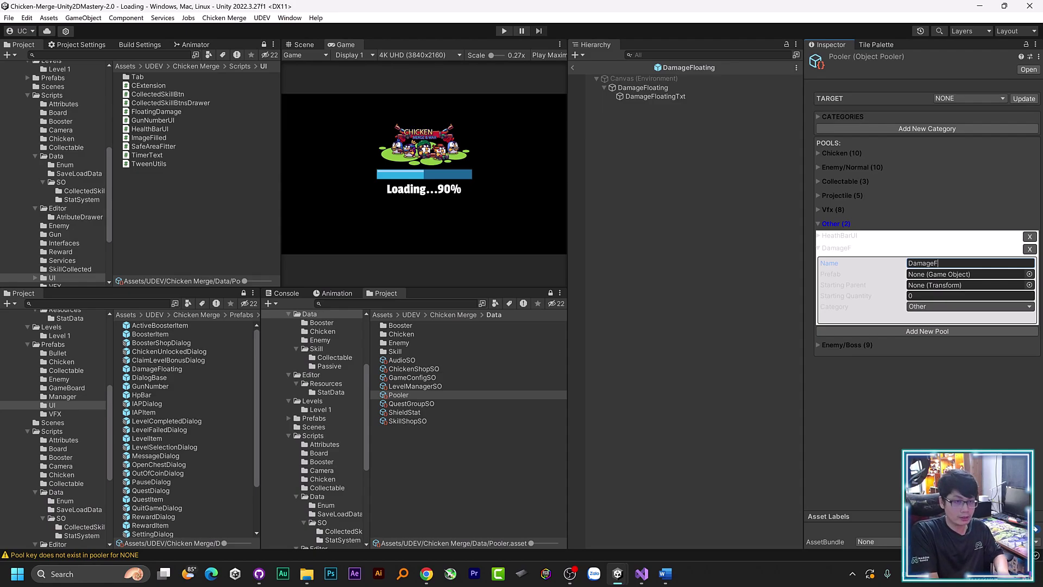
type("loa")
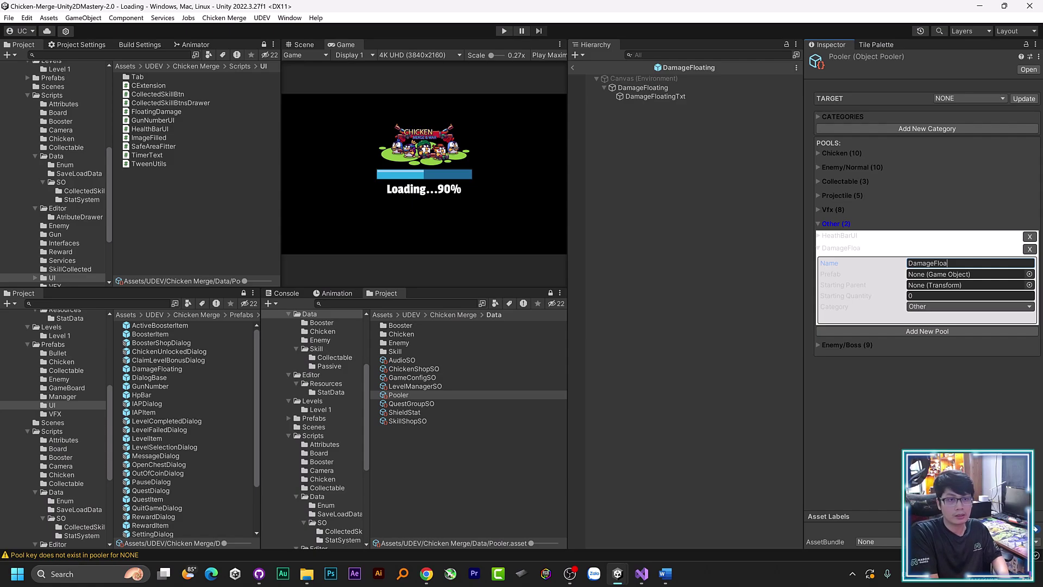
type("ting")
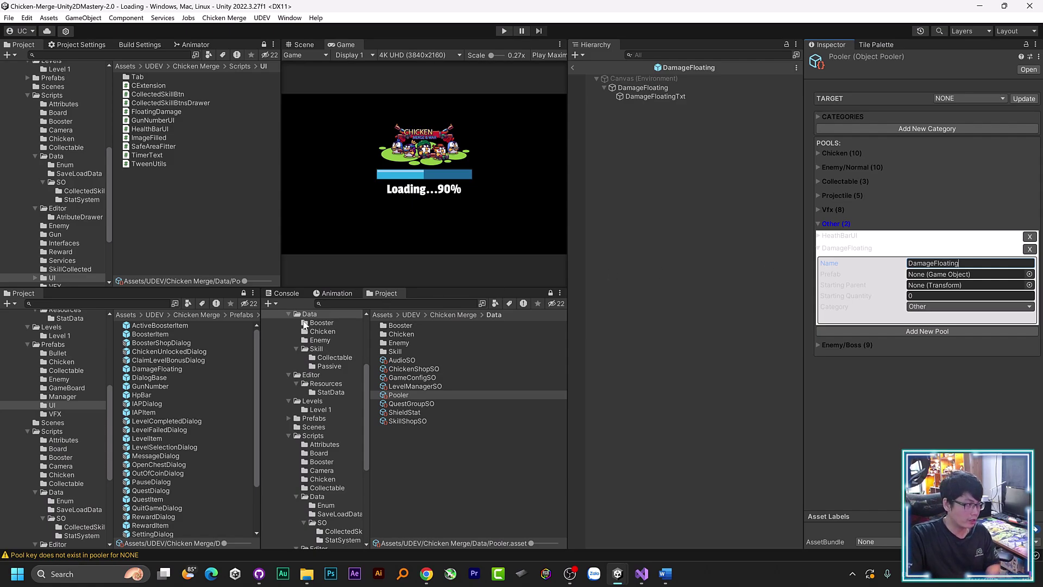
left_click_drag(163, 370, 967, 274)
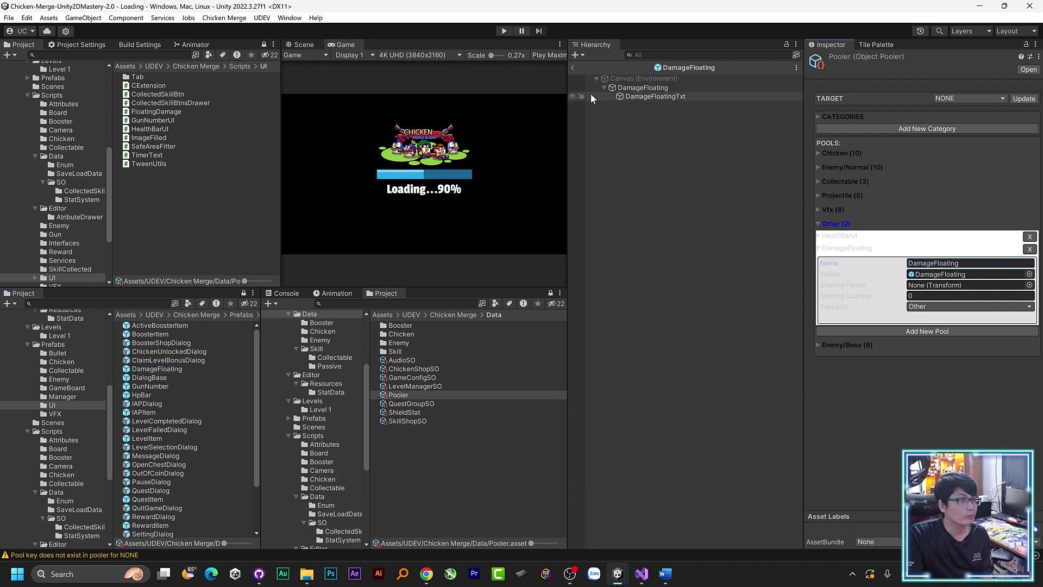
left_click(574, 66)
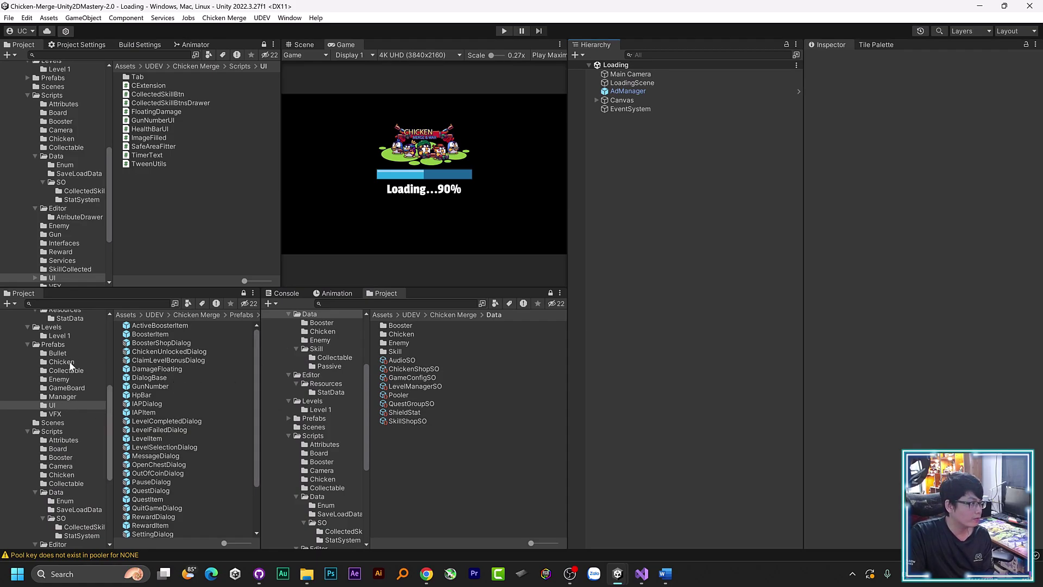
- Set EnemyBase's Dmg Txt Pool Key to Other/DamageFloating and enter Play mode
left_click(68, 379)
left_click(149, 490)
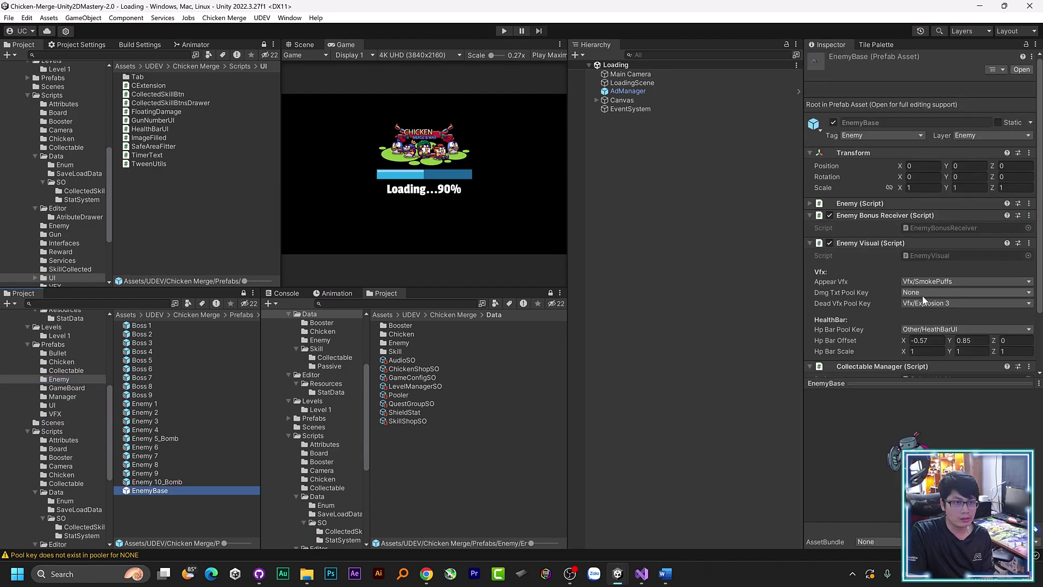
left_click(922, 295)
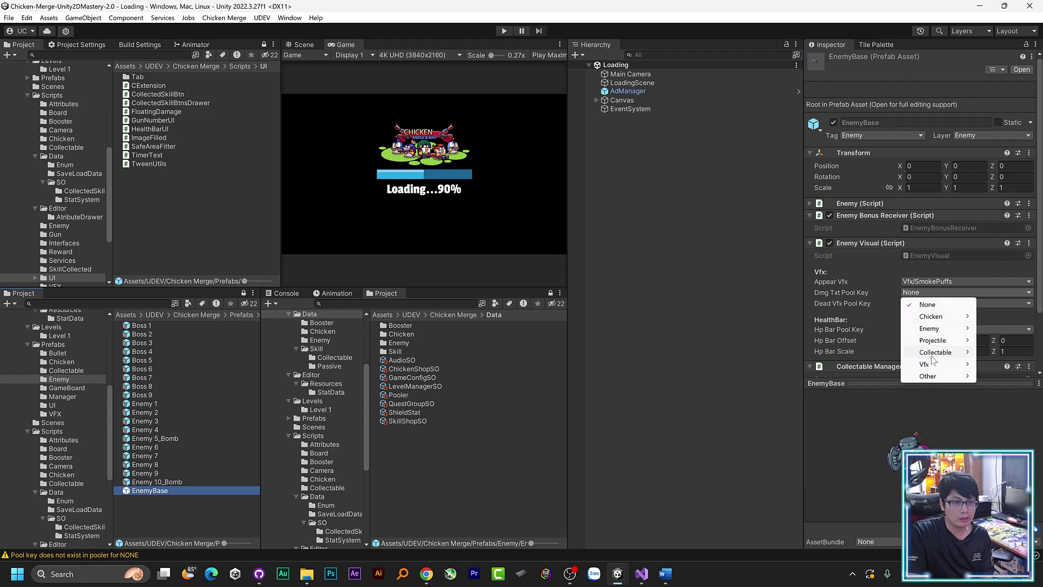
mouse_move(934, 371)
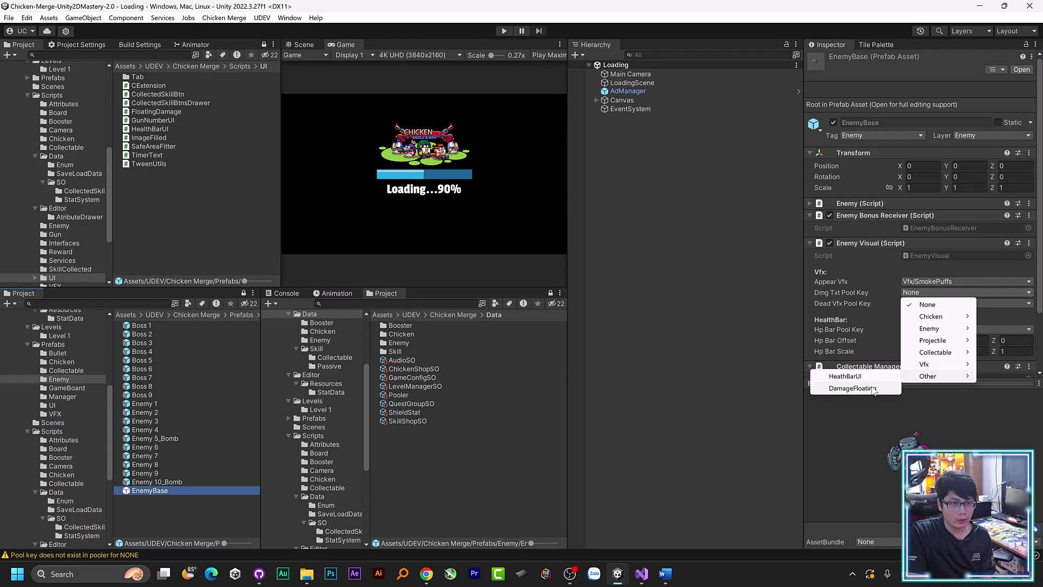
left_click(873, 388)
scroll(890, 321, "down", 1)
scroll(890, 321, "down", 2)
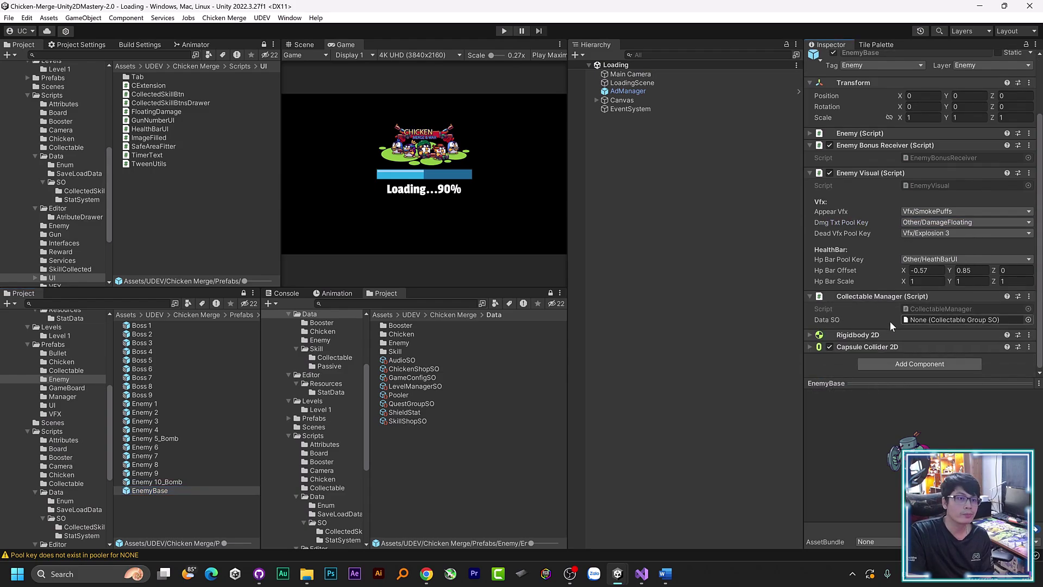
left_click(501, 31)
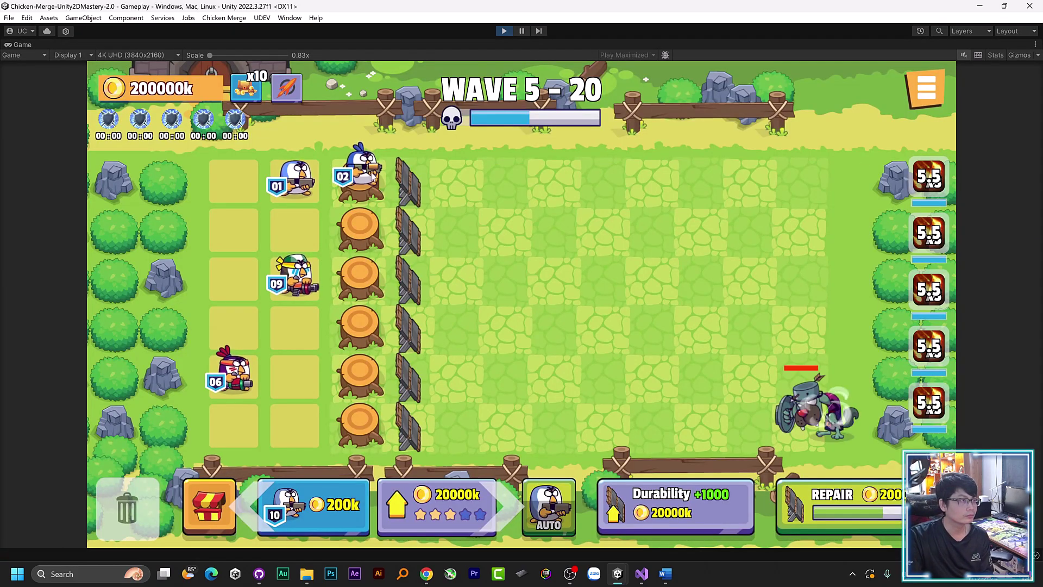
- Move chicken 02 to the bottom-row stump, watch the damage numbers, then stop Play mode
left_click_drag(373, 176, 353, 307)
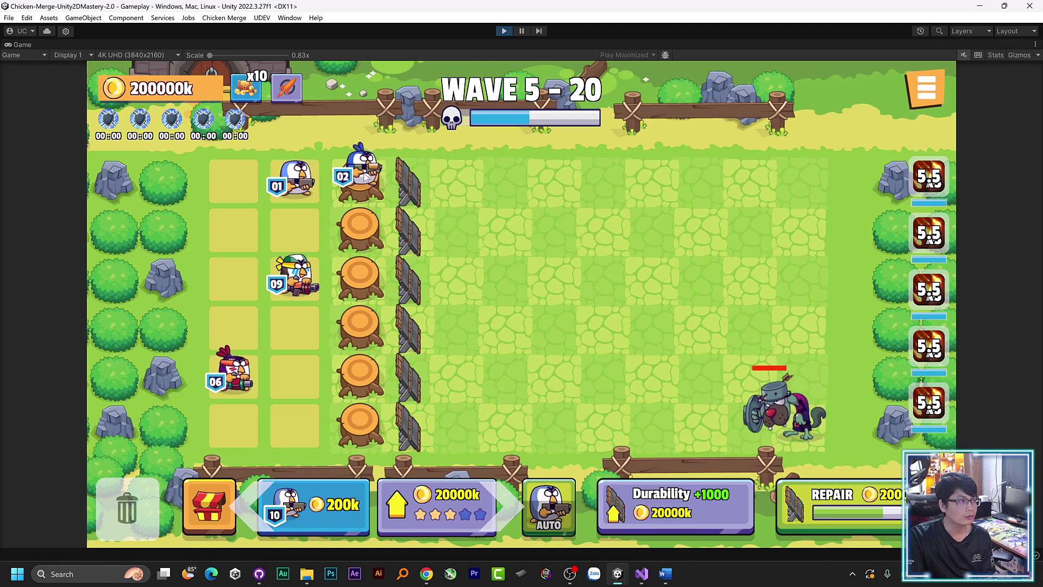
left_click_drag(365, 176, 375, 411)
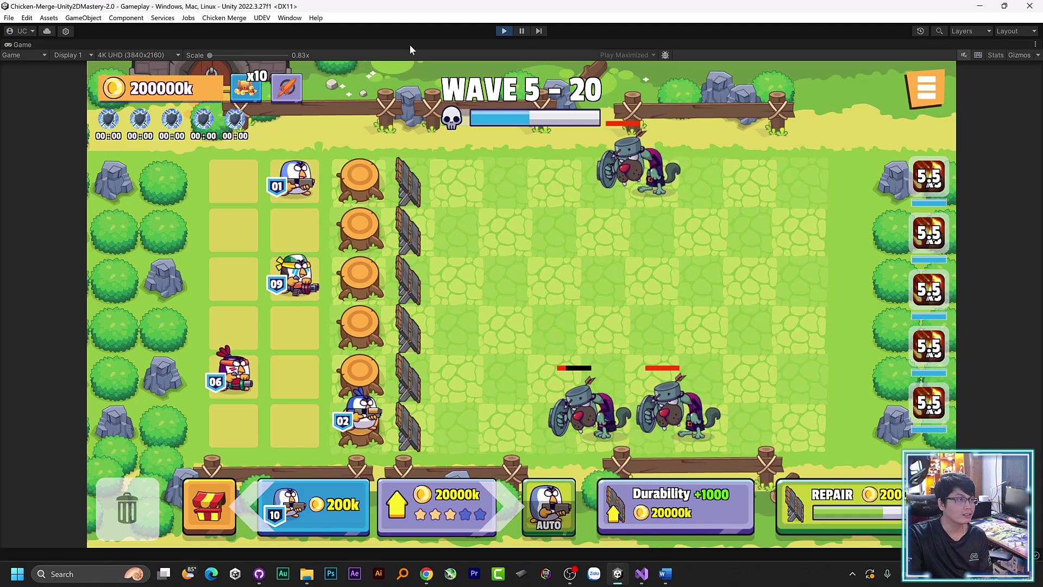
left_click(504, 31)
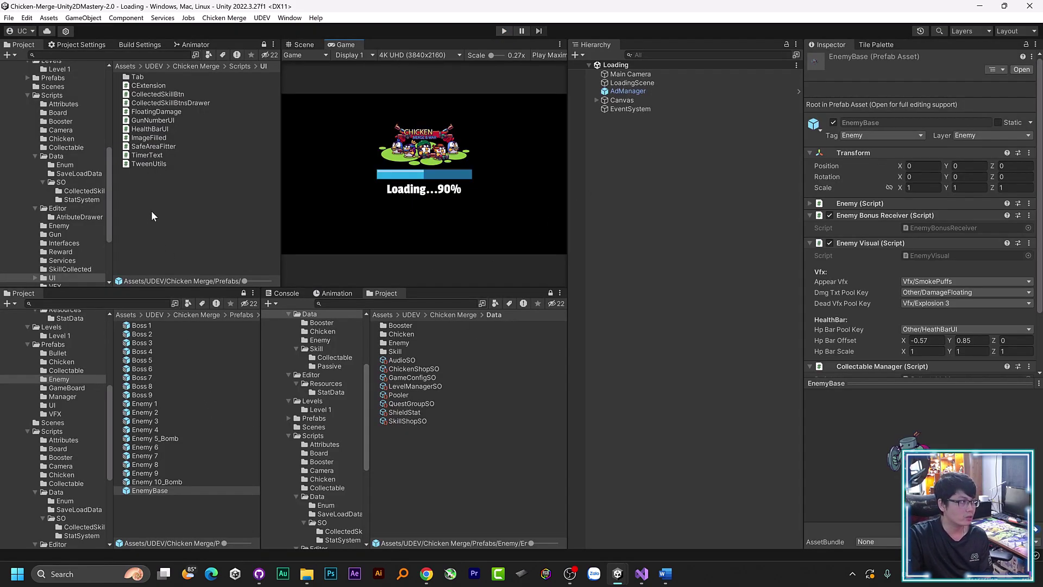
- Open the DamageFloating prefab and start creating an animation for DamageFloatingTxt
left_click(69, 405)
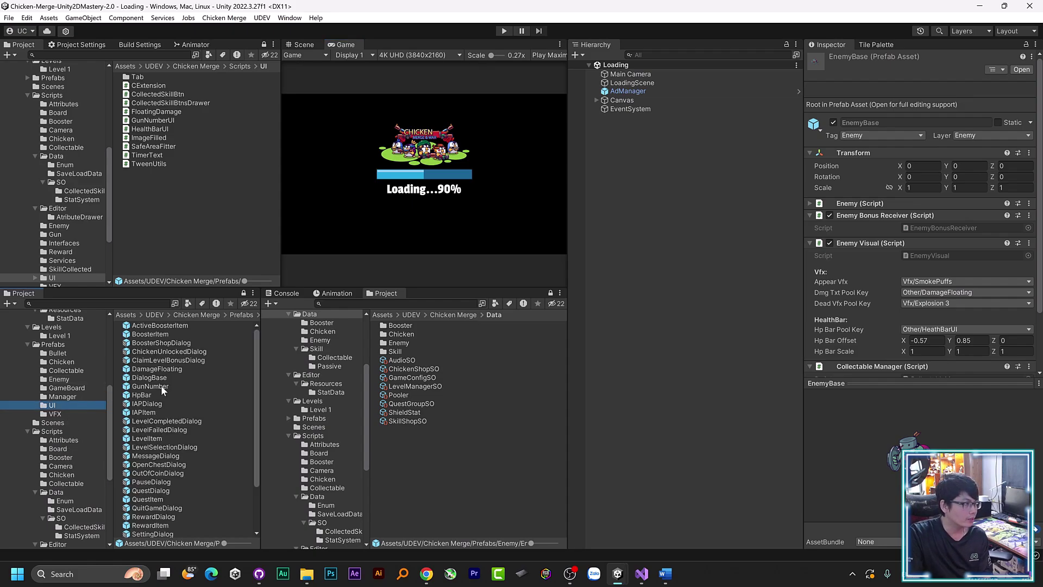
double_click(171, 369)
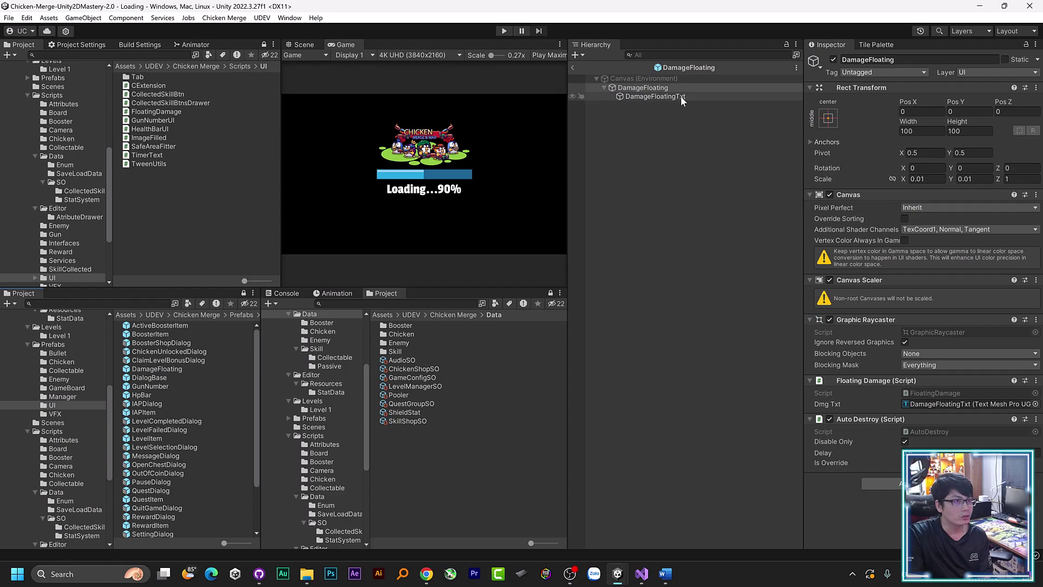
left_click(680, 96)
left_click(341, 292)
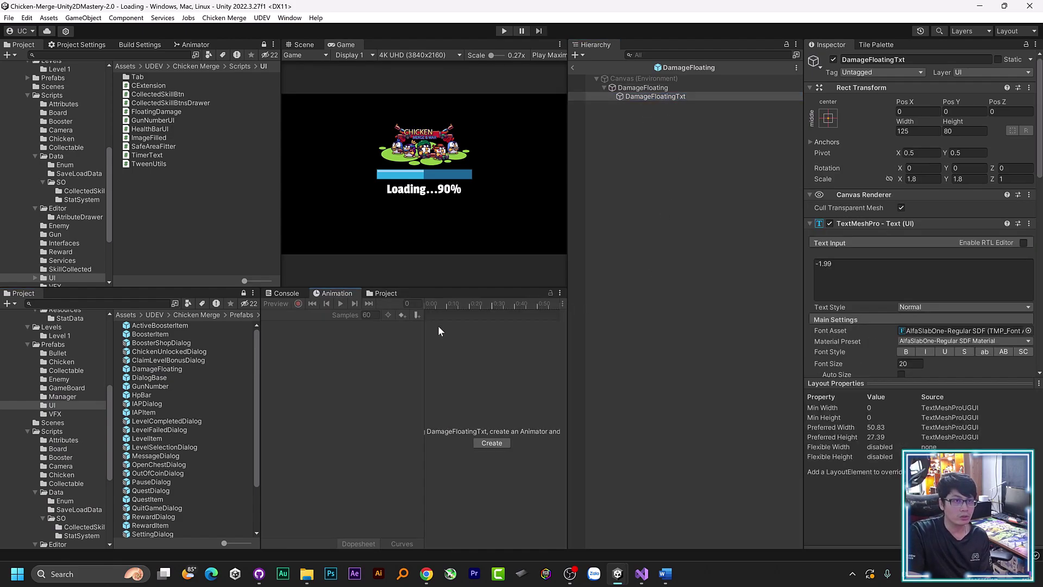
left_click(499, 443)
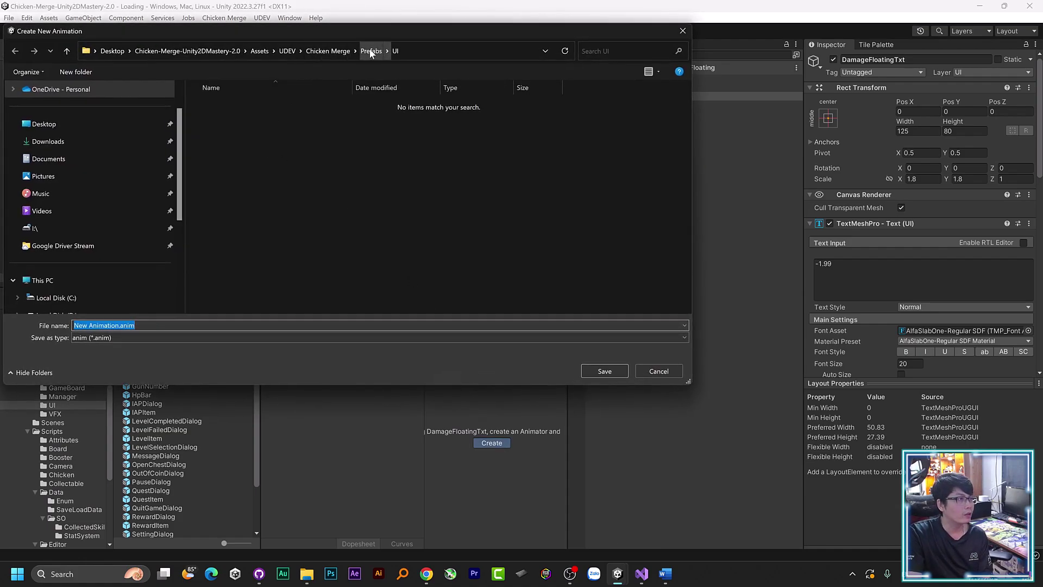
- In the save dialog, browse to Chicken Merge/Art/Animations and make a folder named UI
left_click(286, 51)
double_click(216, 121)
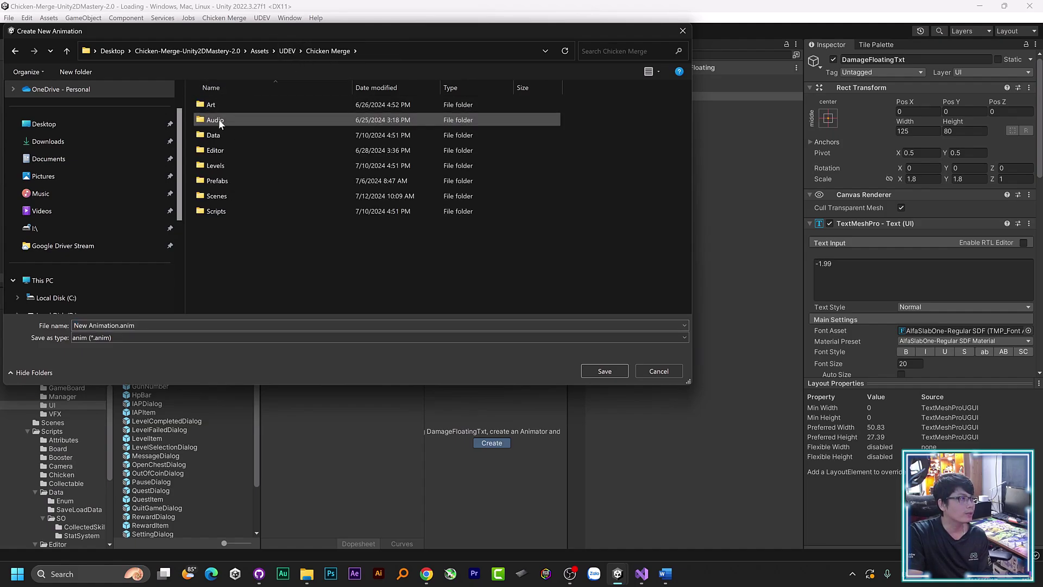
double_click(233, 105)
double_click(232, 103)
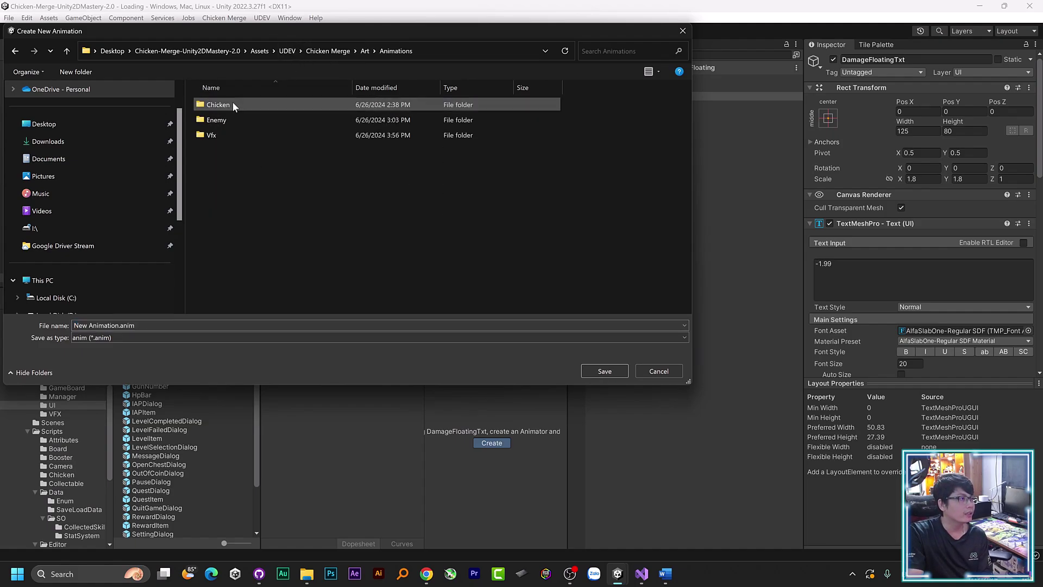
right_click(222, 167)
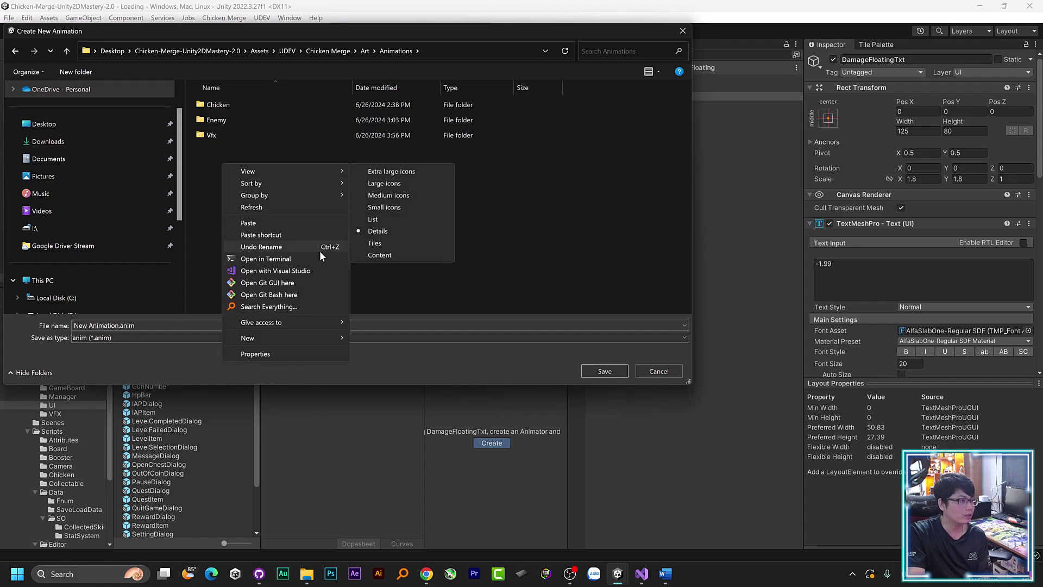
mouse_move(302, 338)
left_click(376, 339)
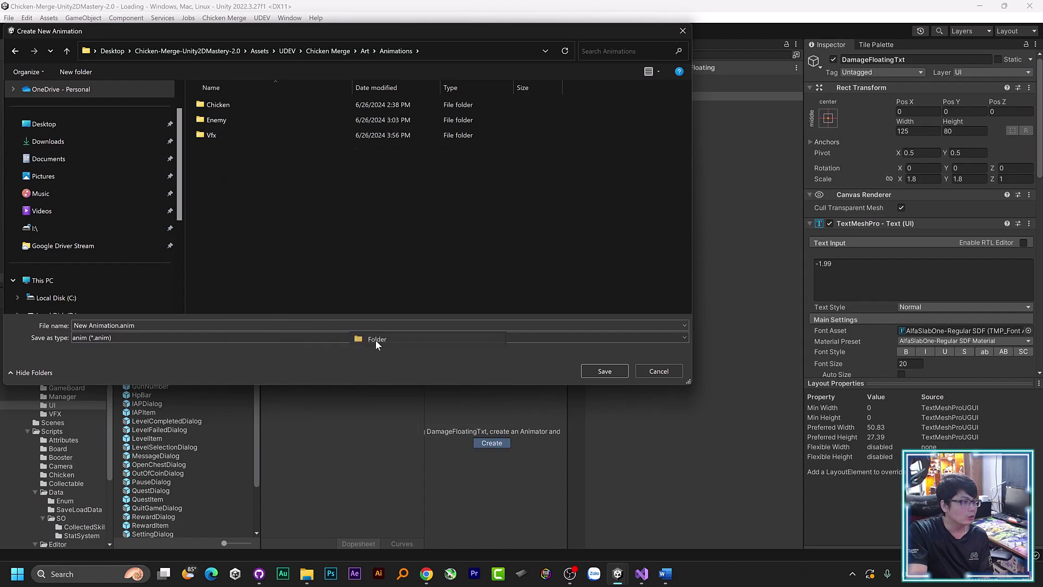
type("UI")
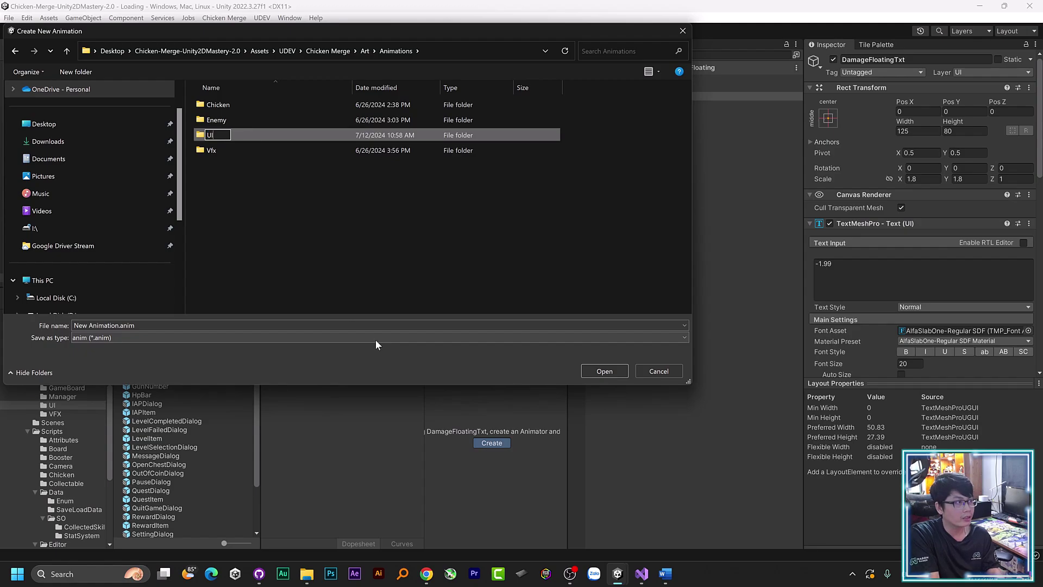
key("Return")
key("Return")
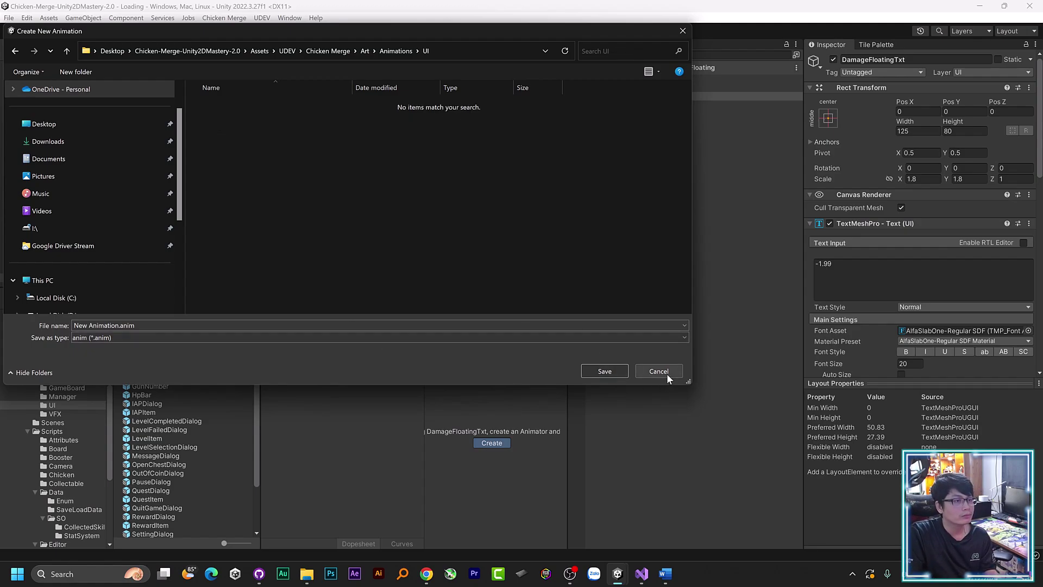
- Cancel the save dialog and open the empty Art/Animations/UI folder in the Project window
left_click(643, 369)
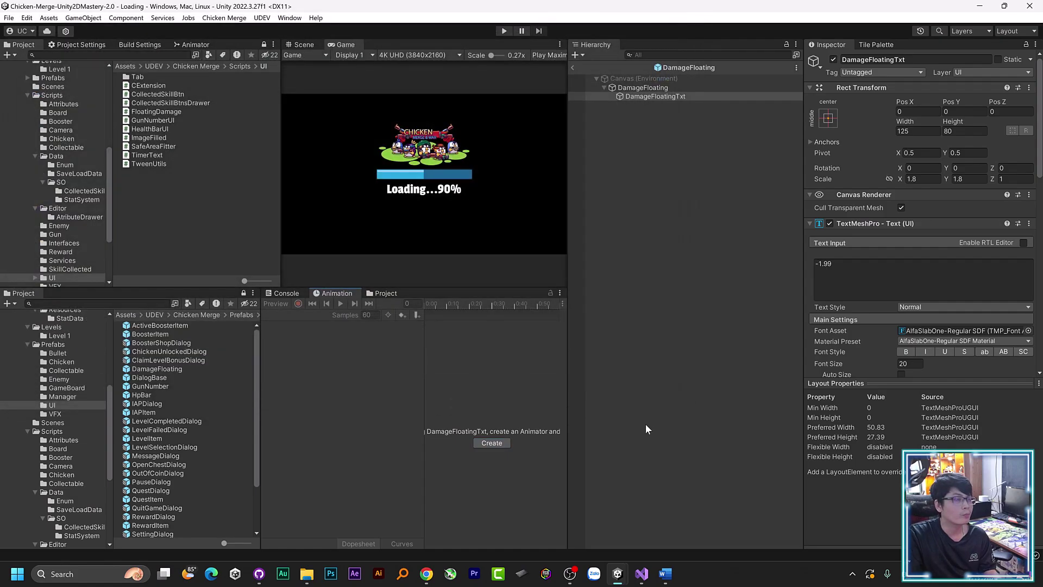
left_click(111, 135)
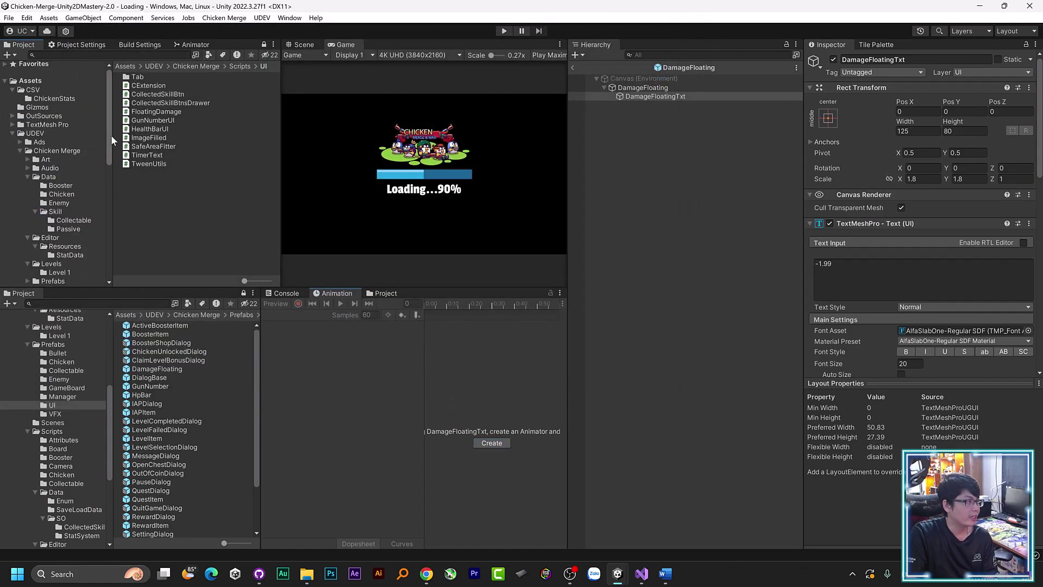
left_click(28, 159)
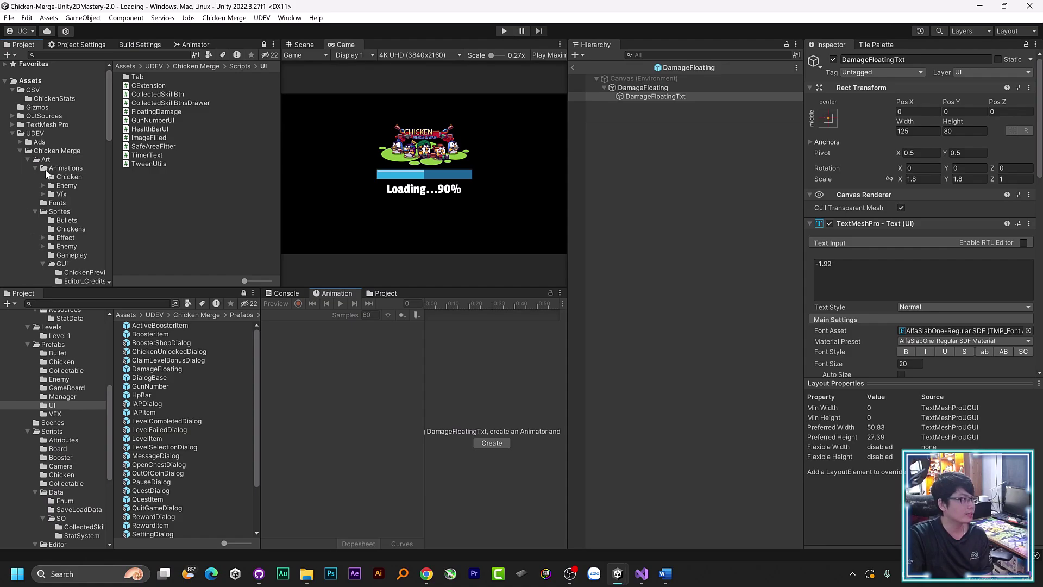
left_click(77, 170)
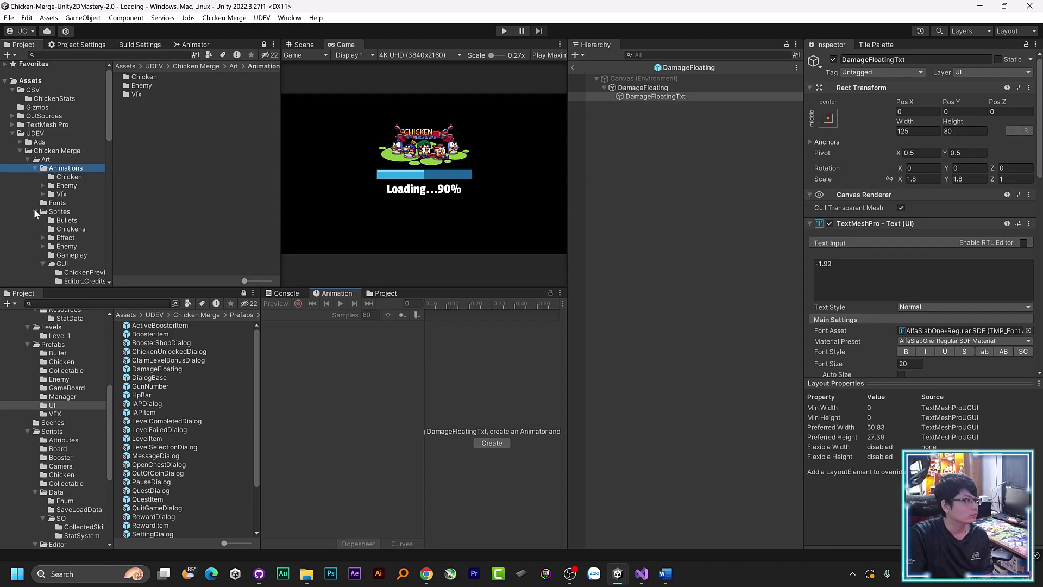
left_click(35, 209)
type("ui")
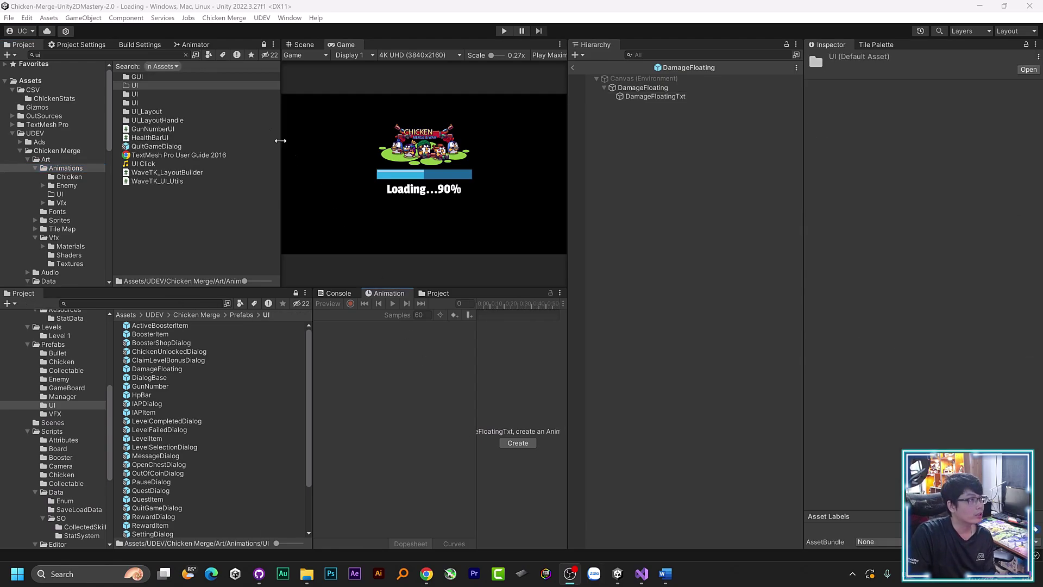
left_click(185, 54)
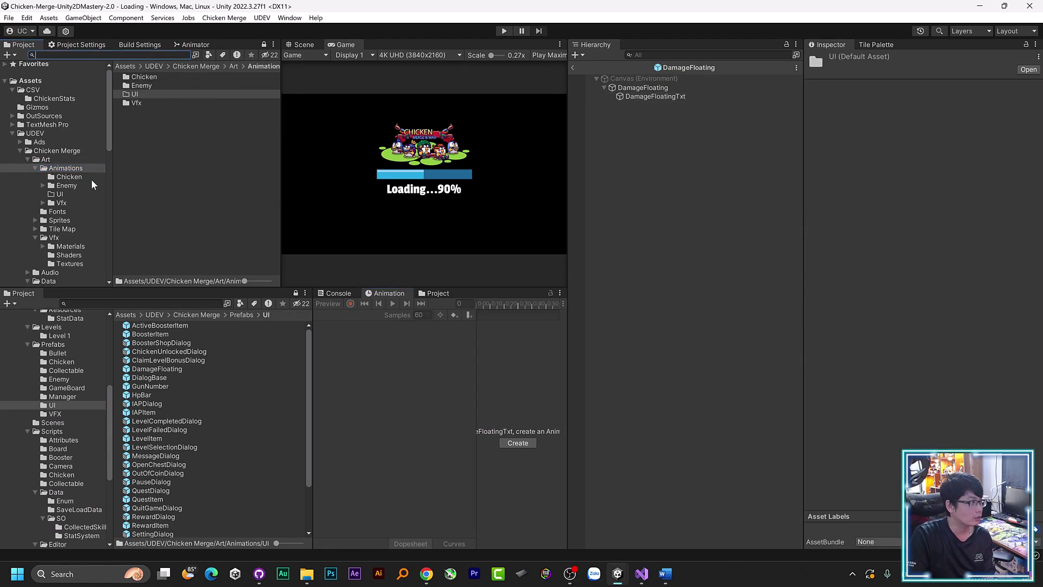
left_click(85, 187)
left_click(78, 196)
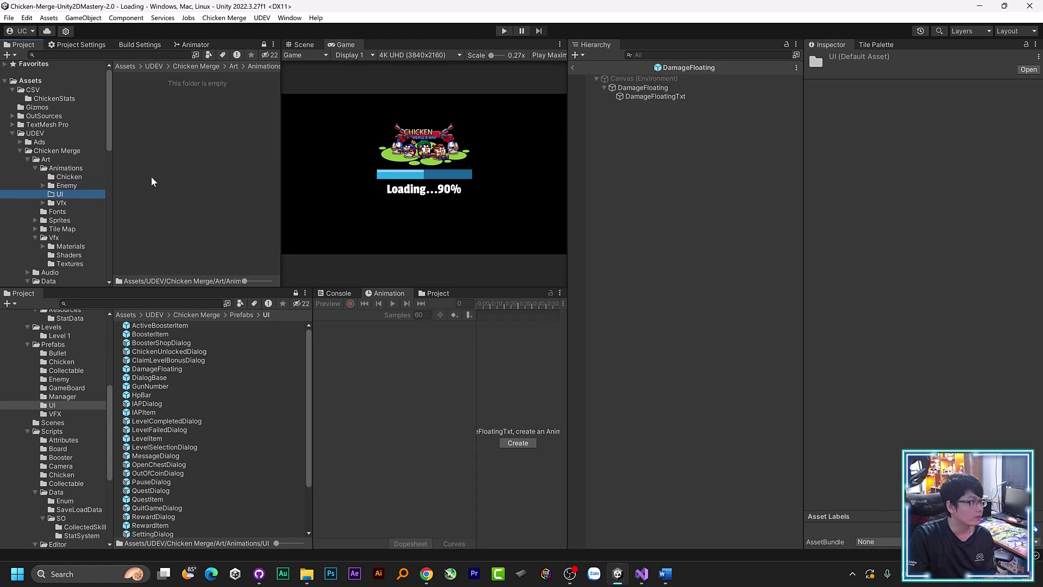
- Create a folder named FloatingDamage inside the UI animations folder
right_click(155, 176)
mouse_move(205, 186)
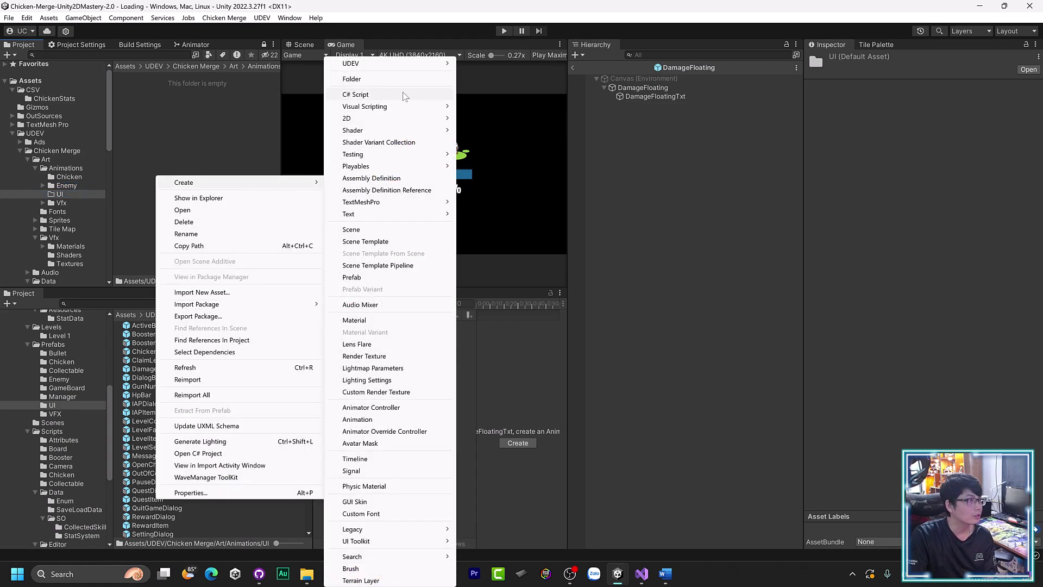
left_click(417, 81)
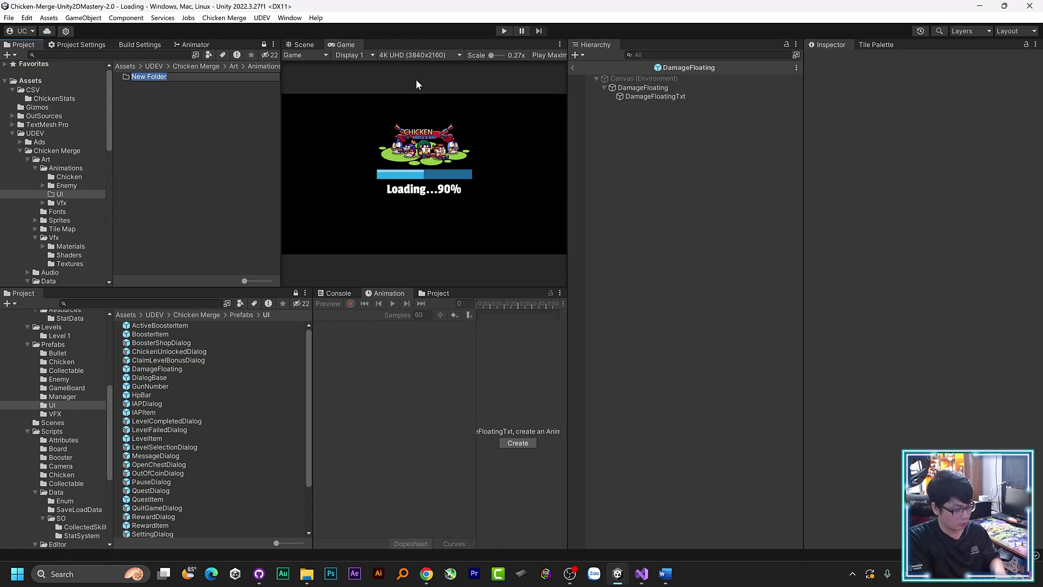
type("FloatingDamage")
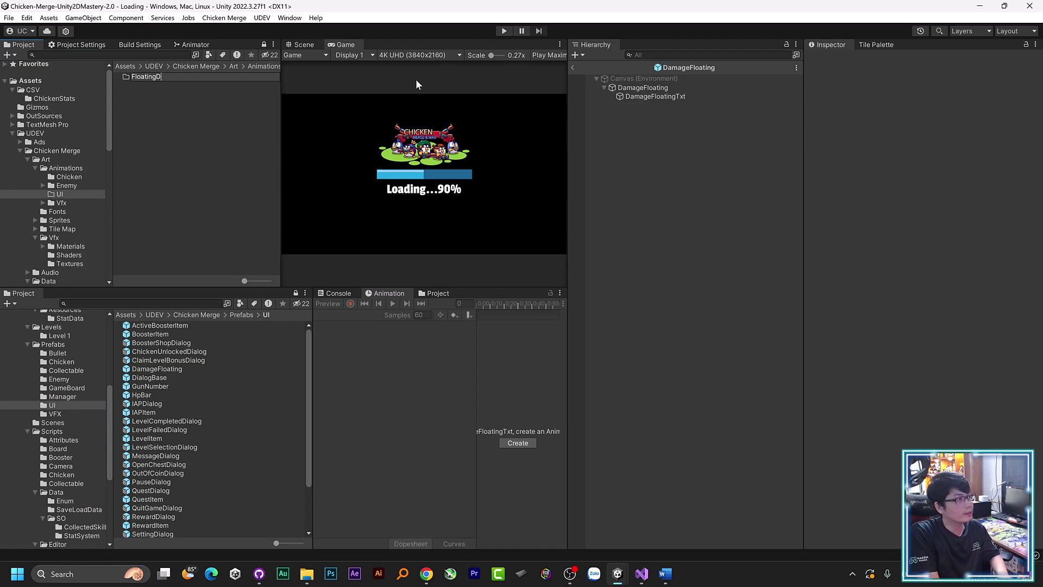
key("Return")
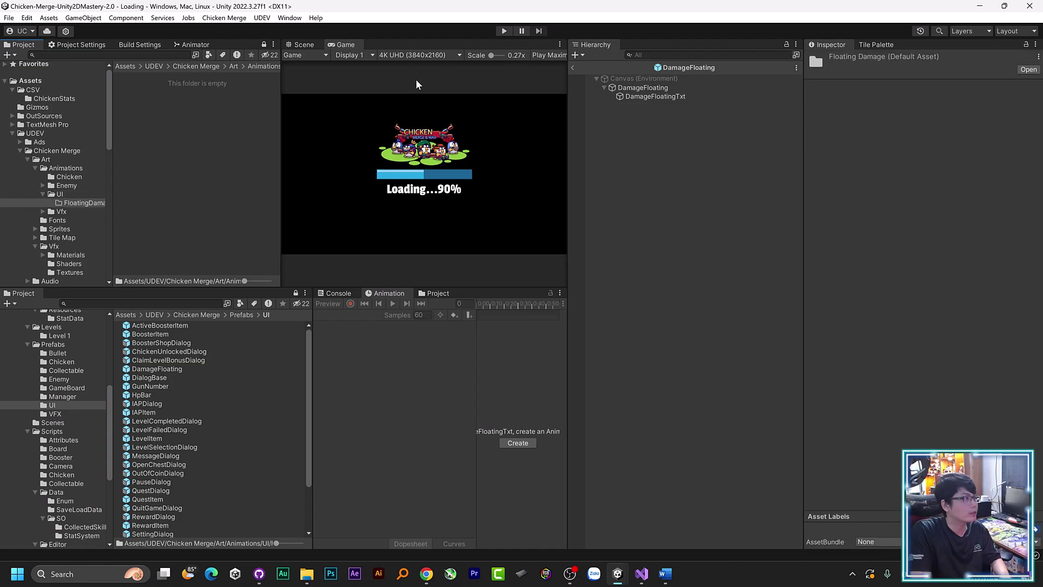
- Create an Animator Controller named DamageFloating in the FloatingDamage folder
right_click(172, 177)
mouse_move(199, 180)
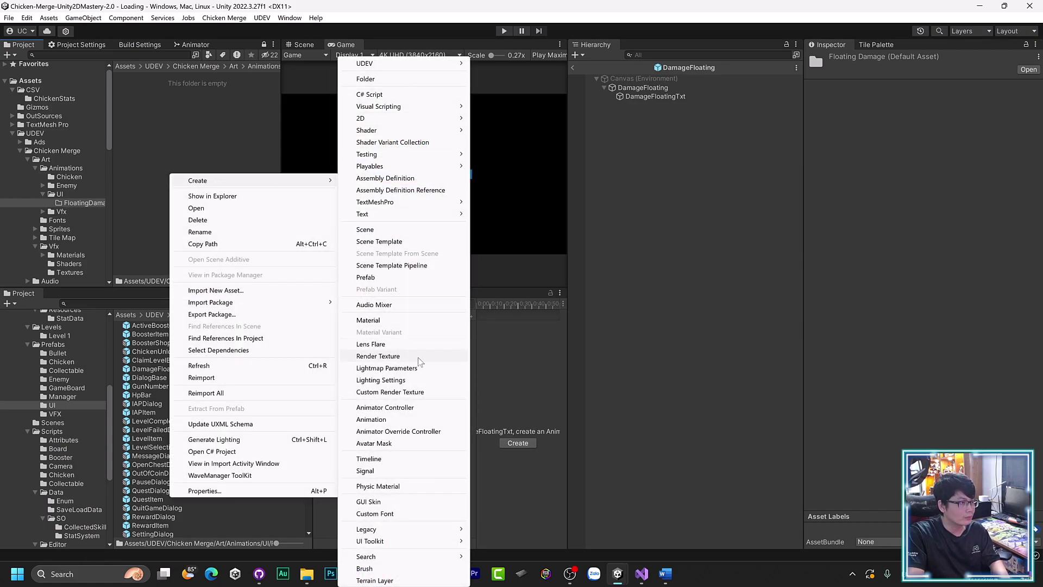
left_click(425, 407)
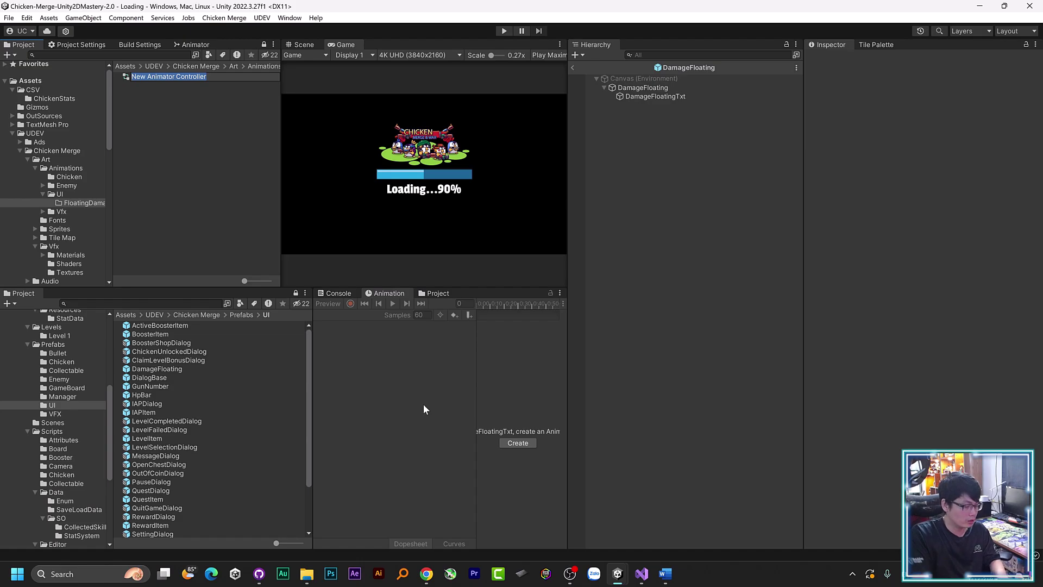
key("BackSpace")
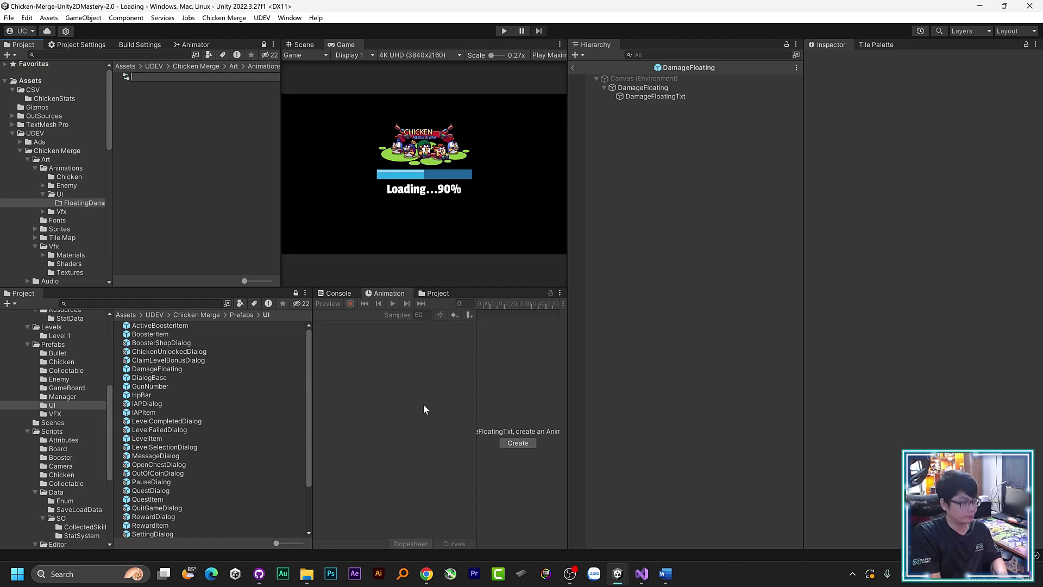
type("Damage")
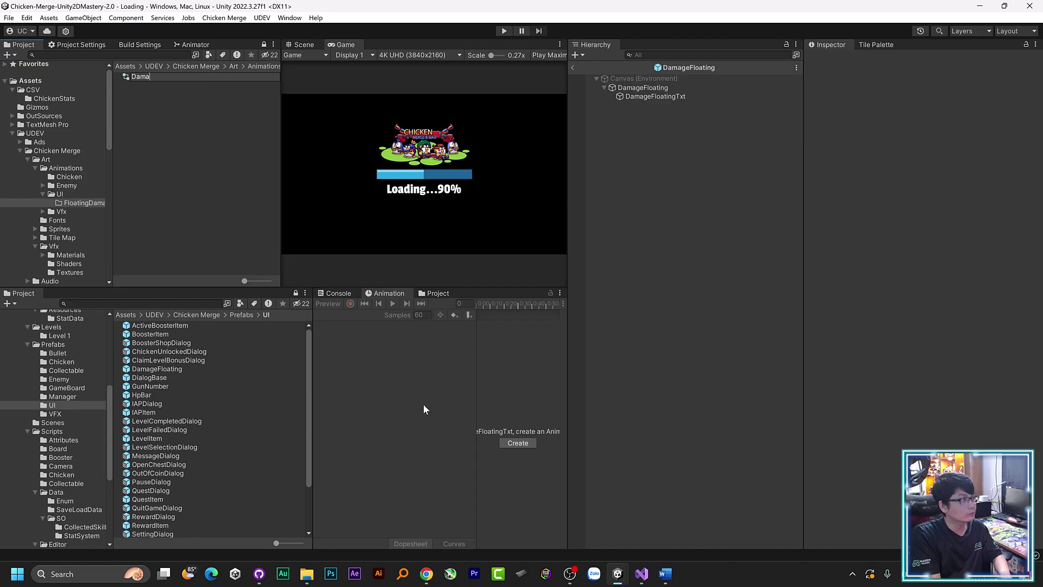
type("Floa")
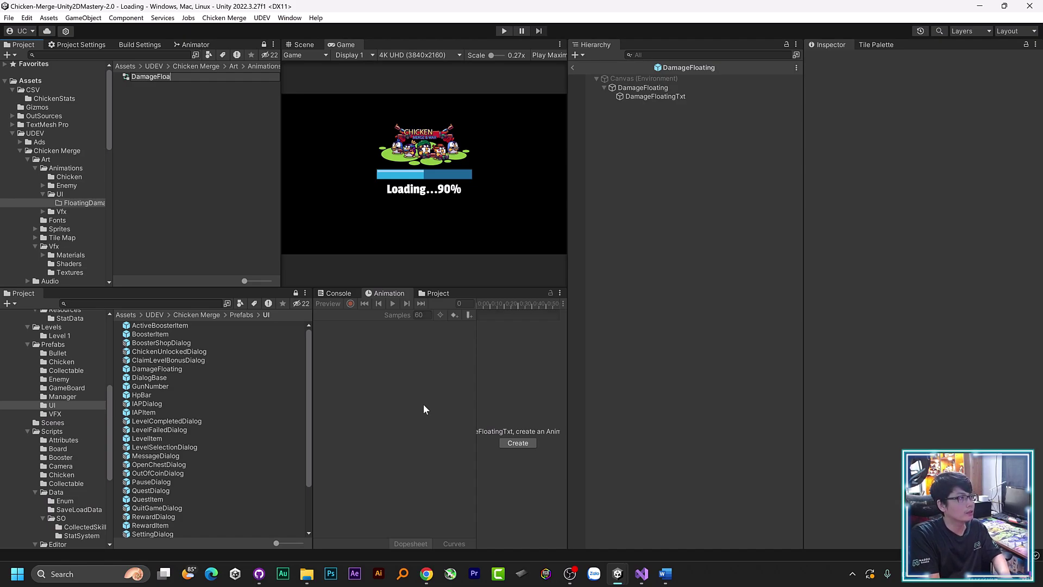
type("ting")
key("Return")
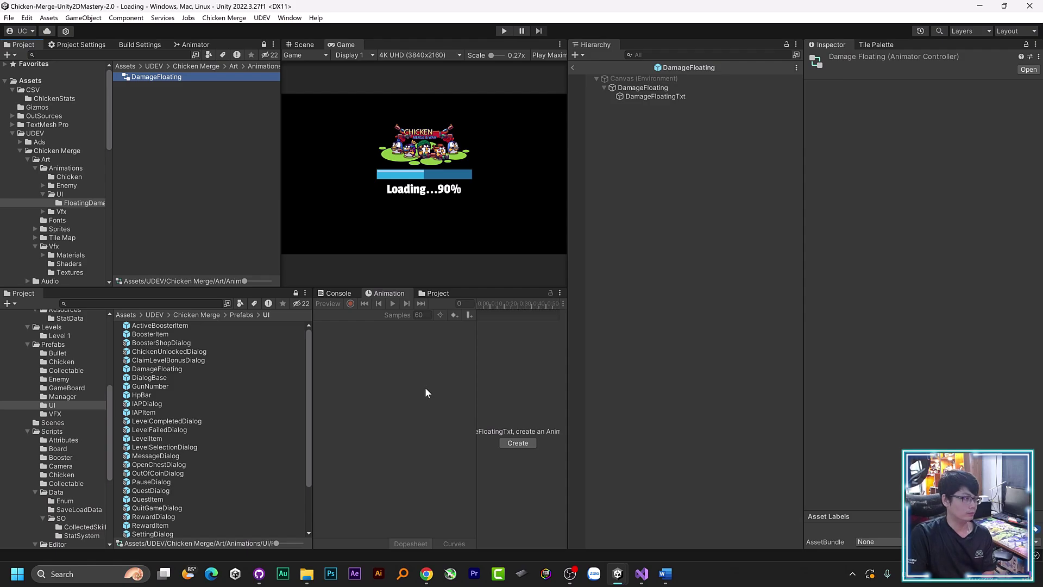
- Open the DamageFloating prefab, select DamageFloatingTxt, and collapse its TextMeshPro and font material sections
double_click(198, 368)
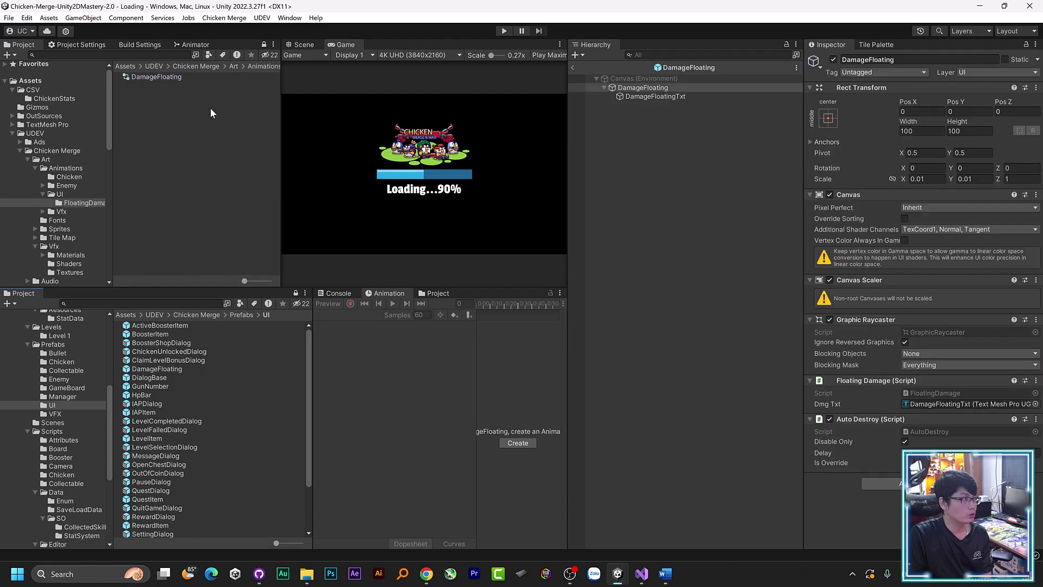
left_click(639, 96)
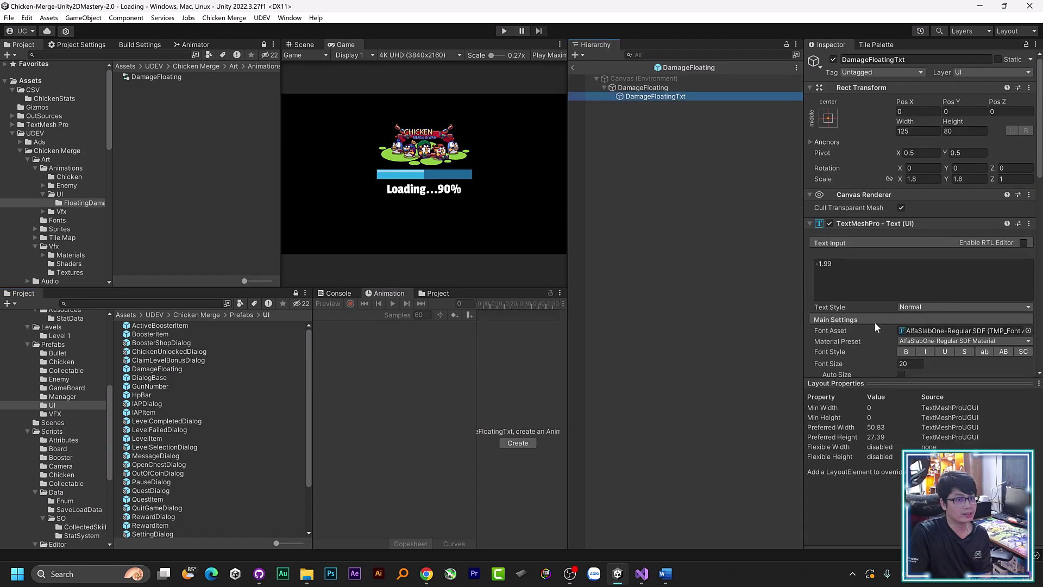
scroll(876, 322, "down", 10)
scroll(876, 323, "up", 5)
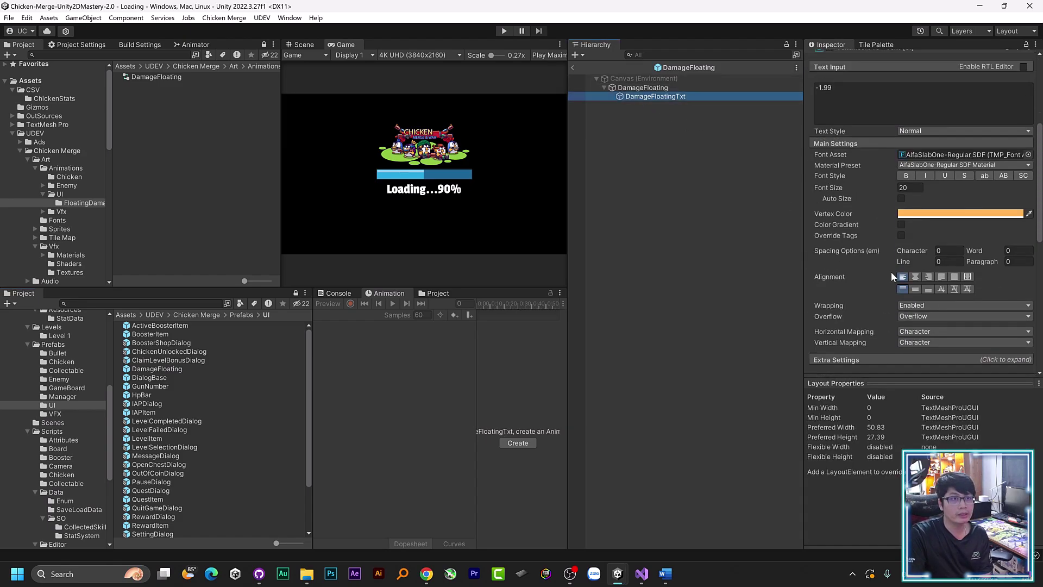
scroll(891, 271, "up", 2)
left_click(891, 107)
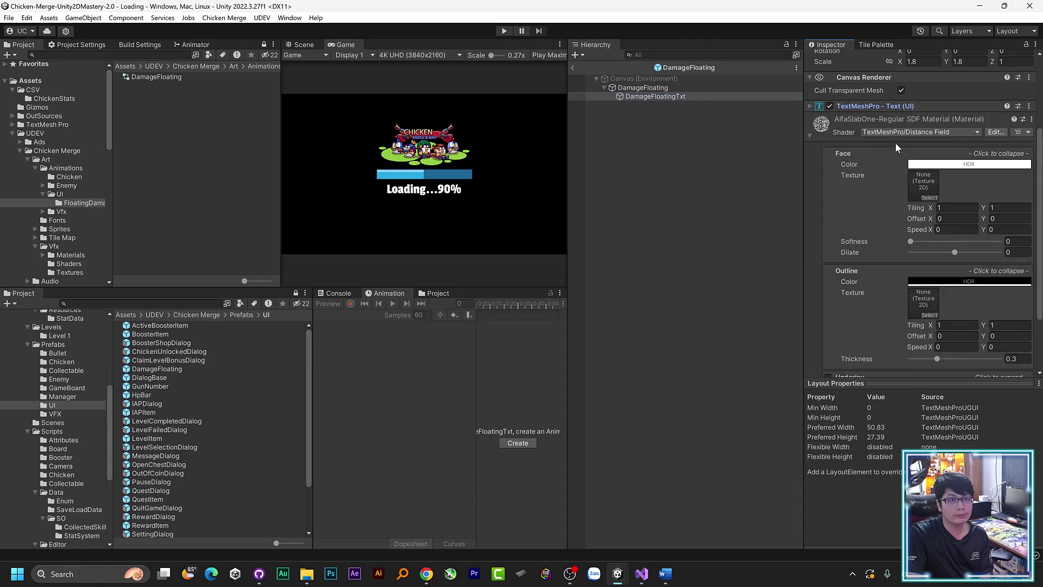
left_click(895, 117)
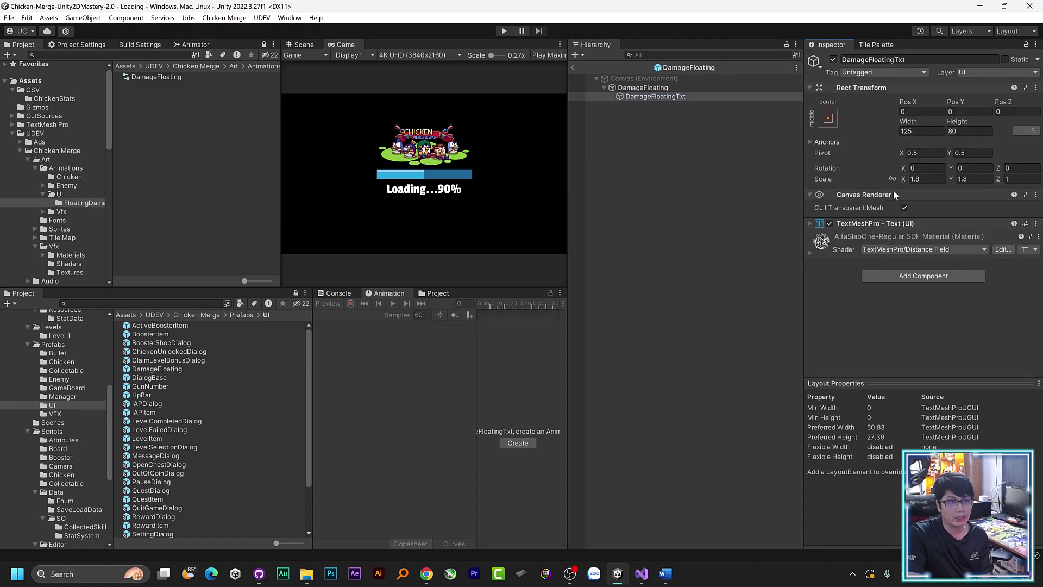
- Add an Animator with the DamageFloating controller to DamageFloatingTxt, and widen the Animation panel
left_click(916, 276)
type("an")
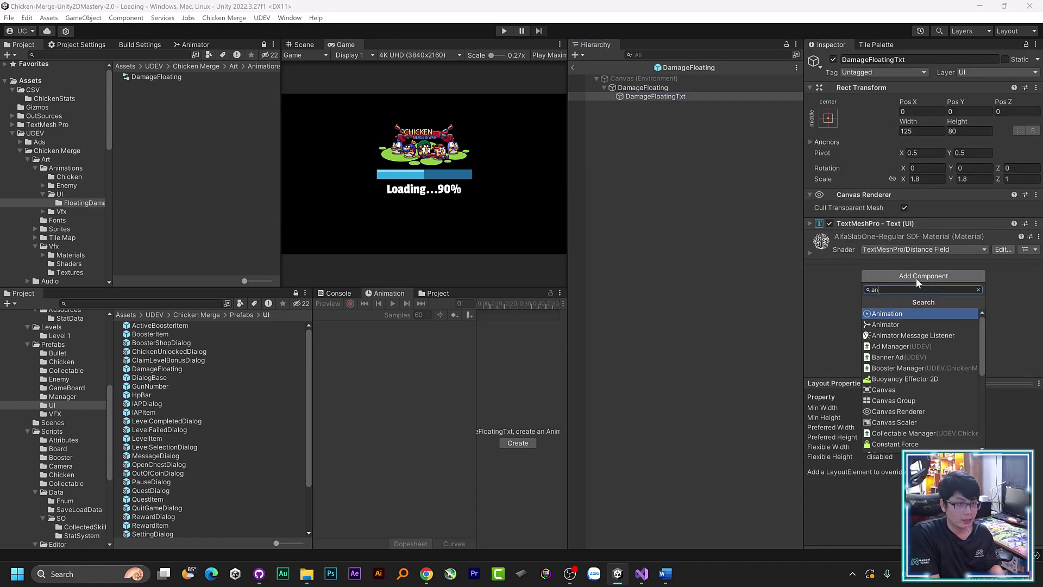
type("im")
key("Down")
key("Down")
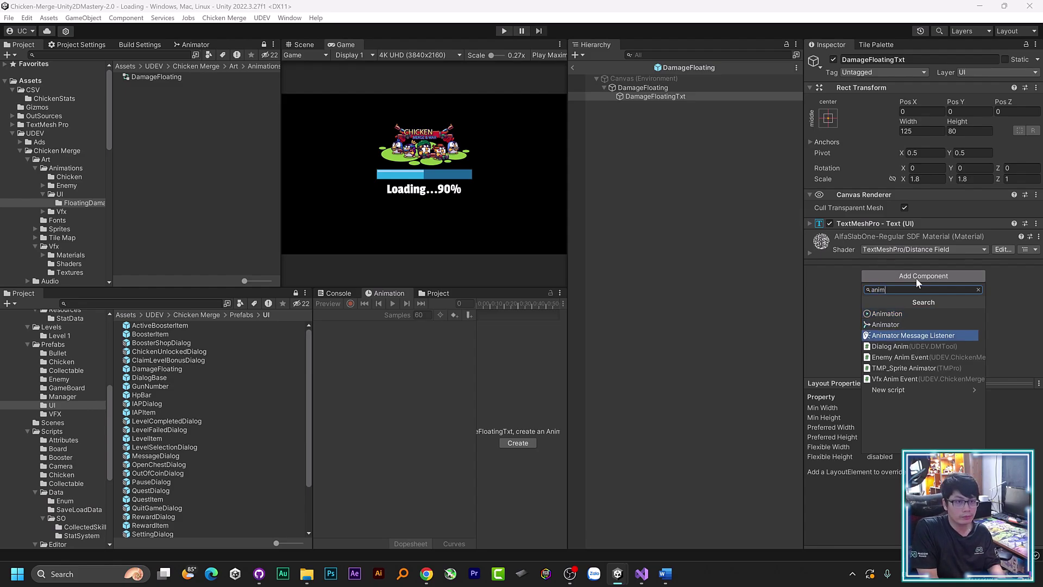
key("Up")
key("Return")
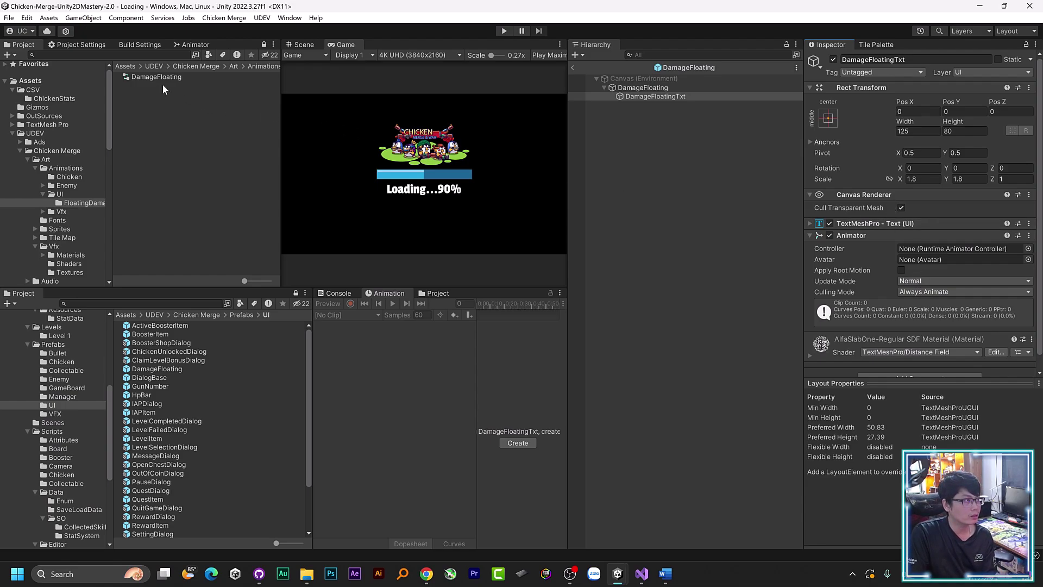
left_click_drag(157, 77, 931, 250)
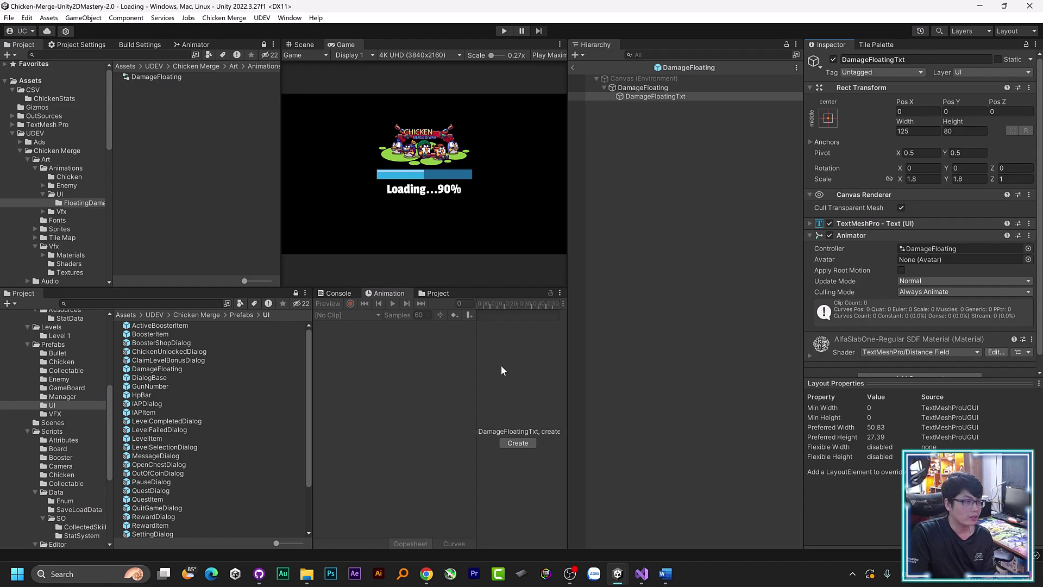
left_click_drag(565, 343, 730, 343)
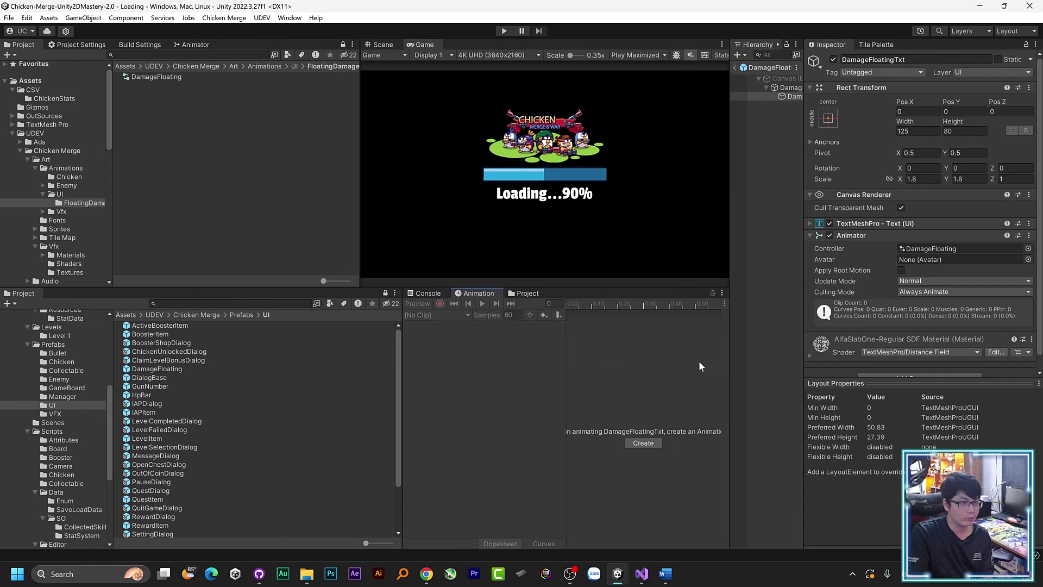
left_click_drag(404, 381, 242, 380)
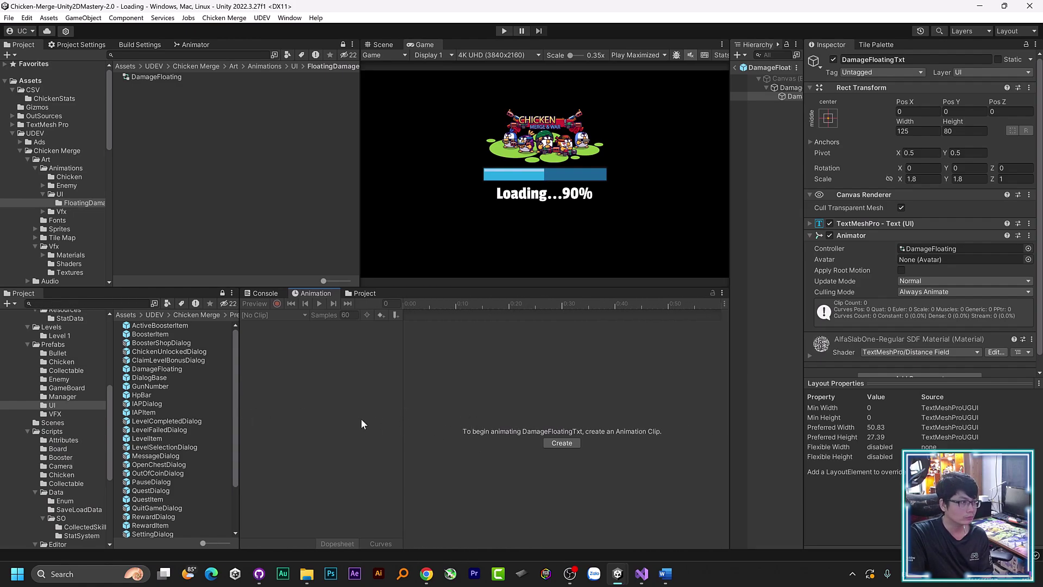
- Create a new animation clip saved as DamageFloatingClip in the FloatingDamage folder
left_click(545, 441)
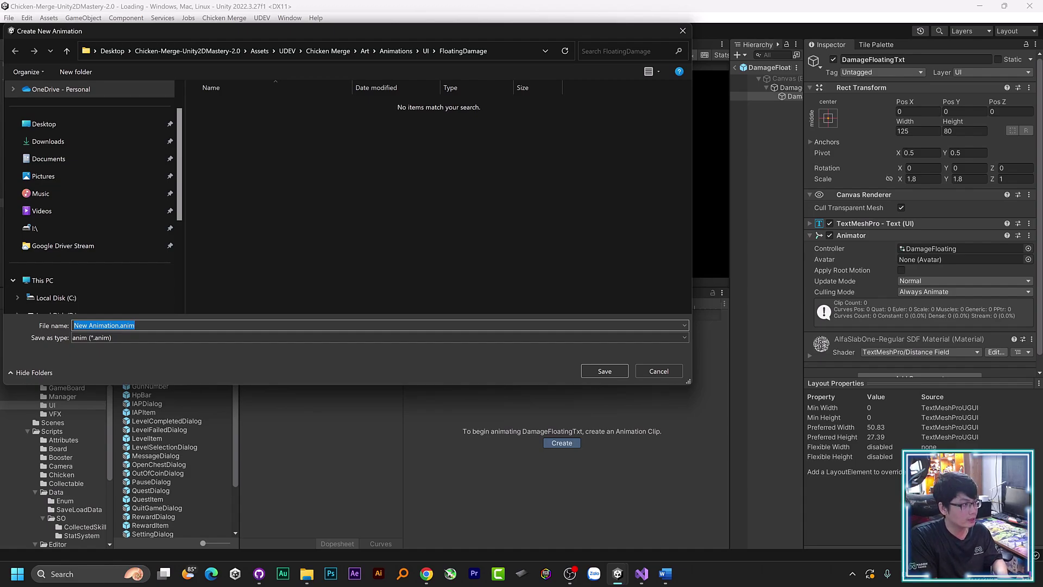
type("F")
key("BackSpace")
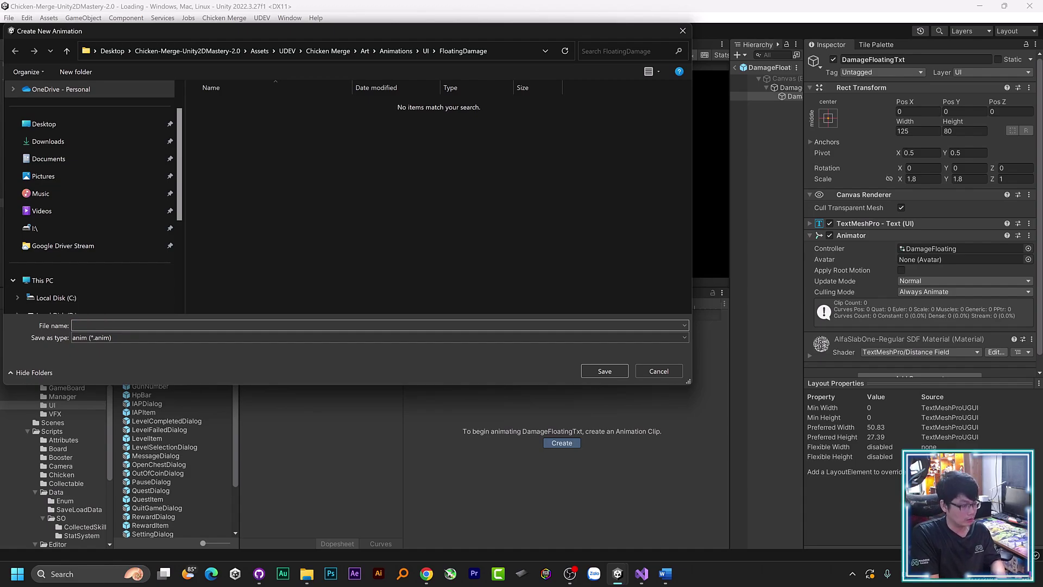
type("Damag")
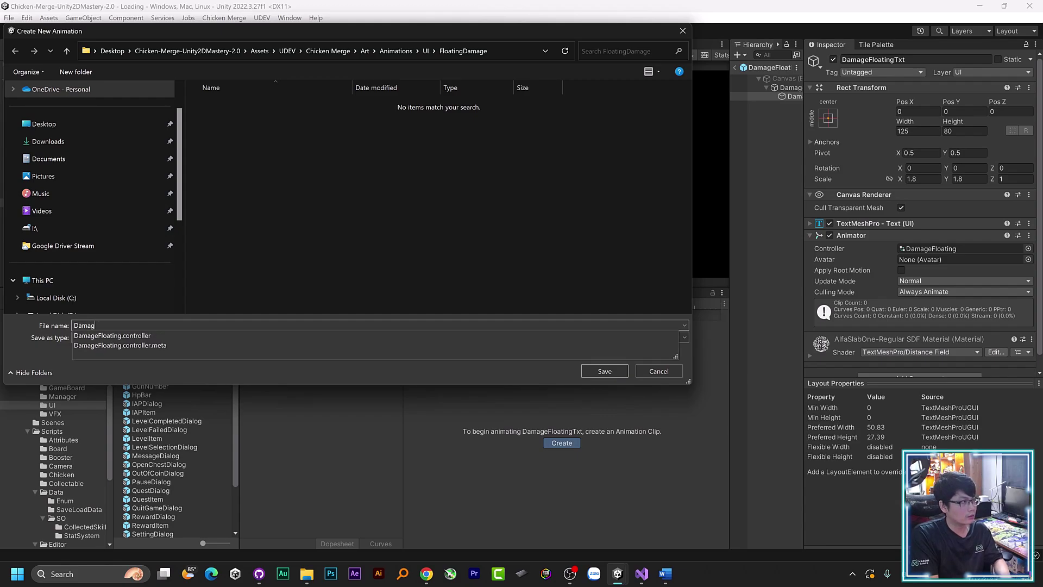
type("eF")
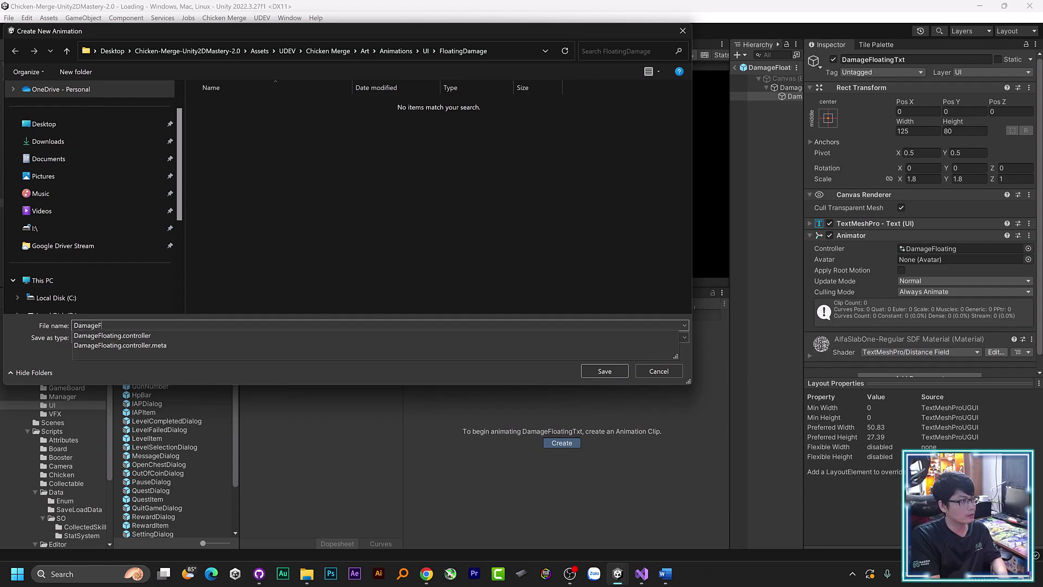
type("loati")
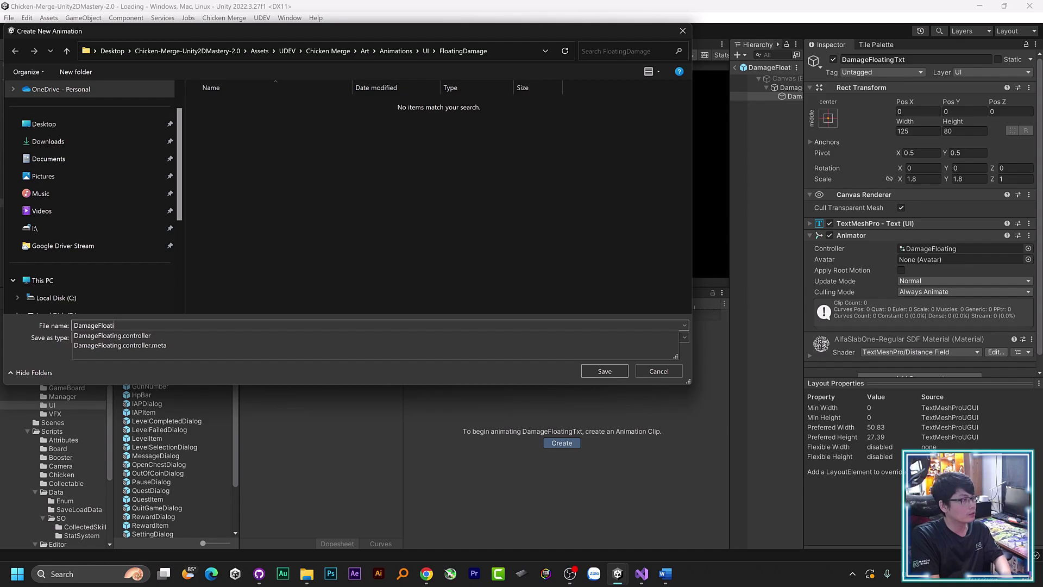
type("ng")
left_click(313, 252)
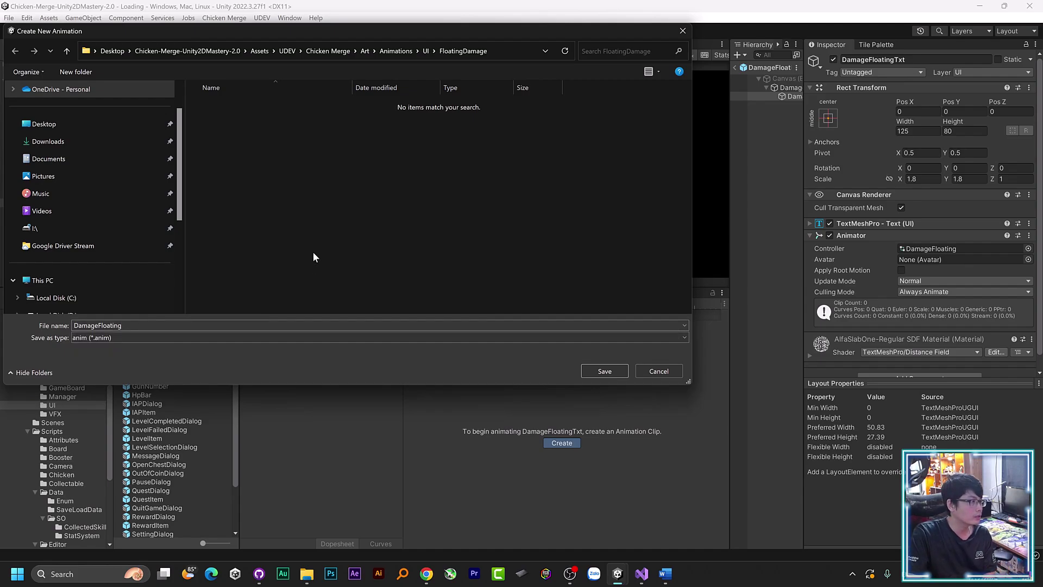
left_click(256, 324)
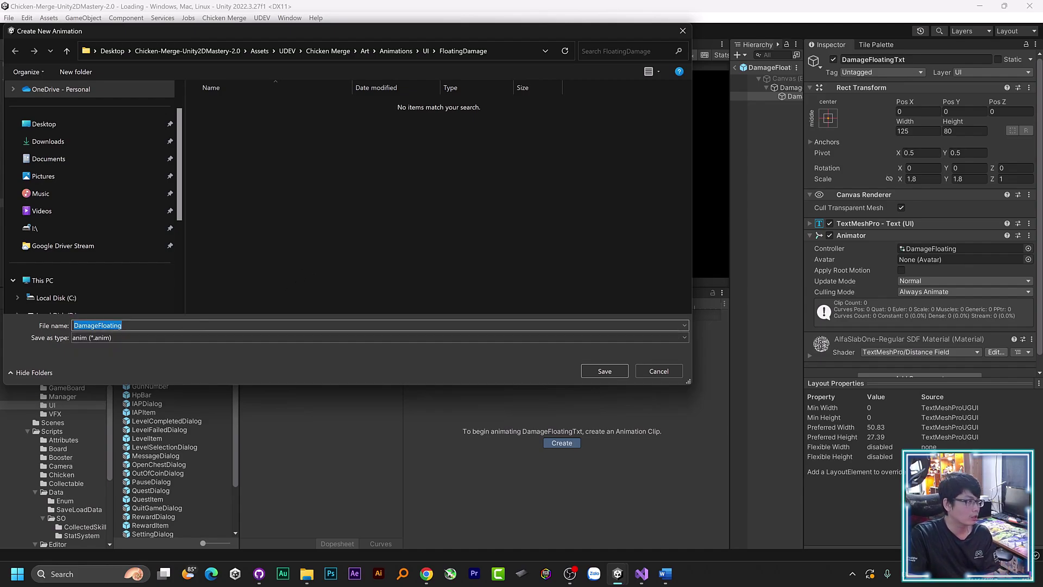
type("A")
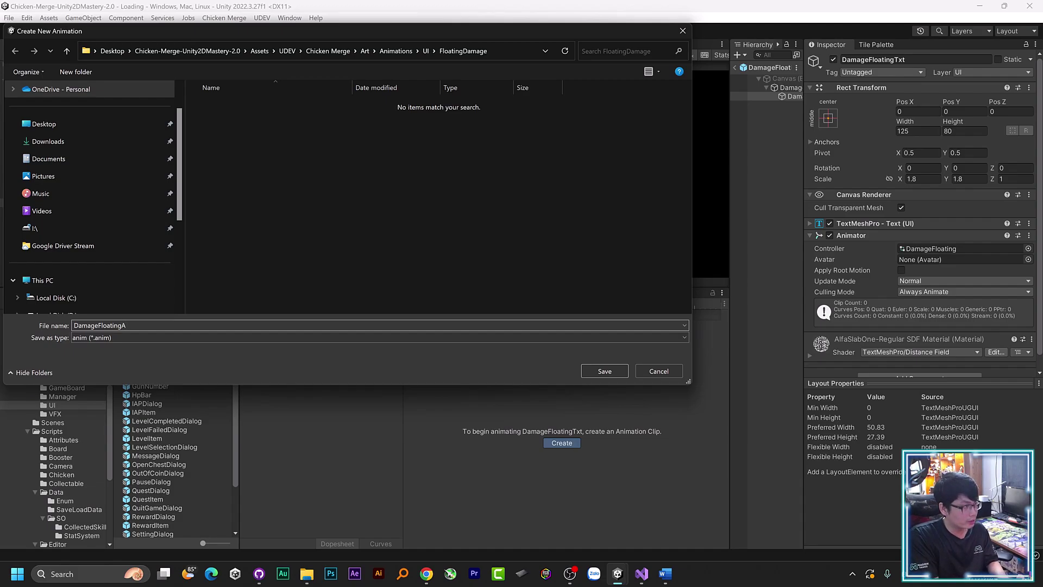
key("BackSpace")
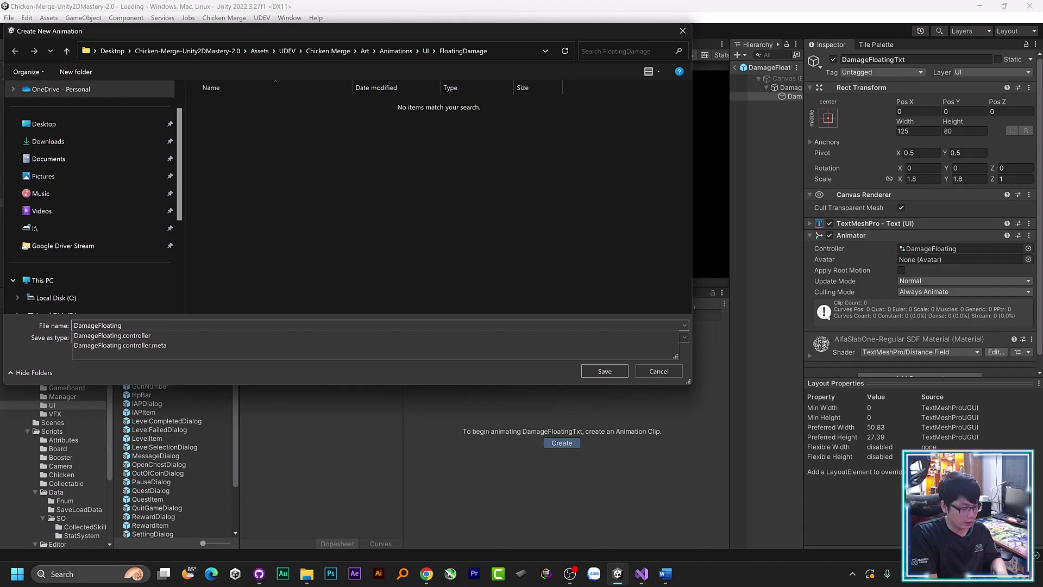
type("Clip")
key("Return")
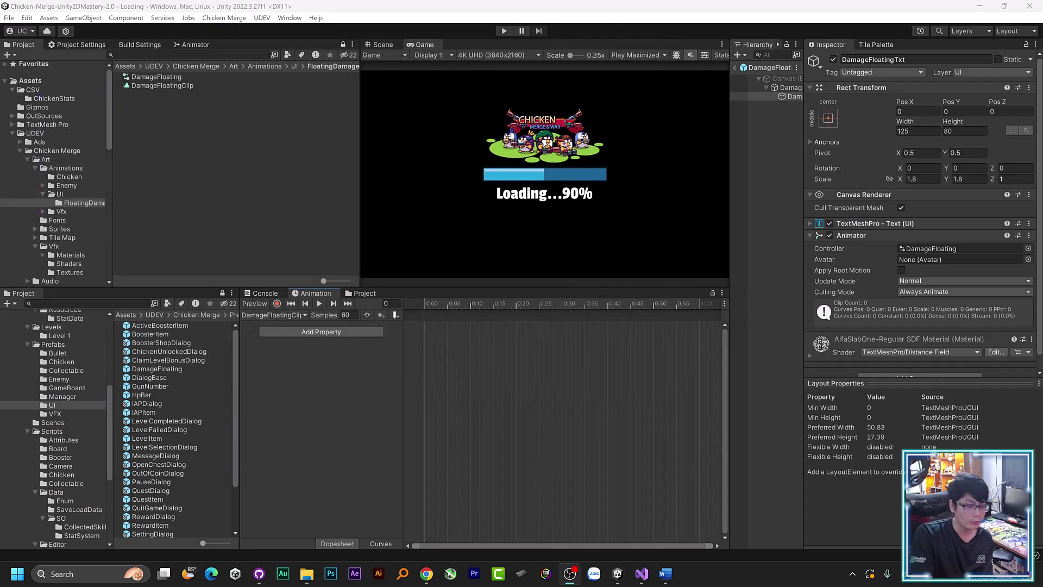
- At frame 11, enter 17.25 as the text's Pos Y in the Inspector
left_click(474, 304)
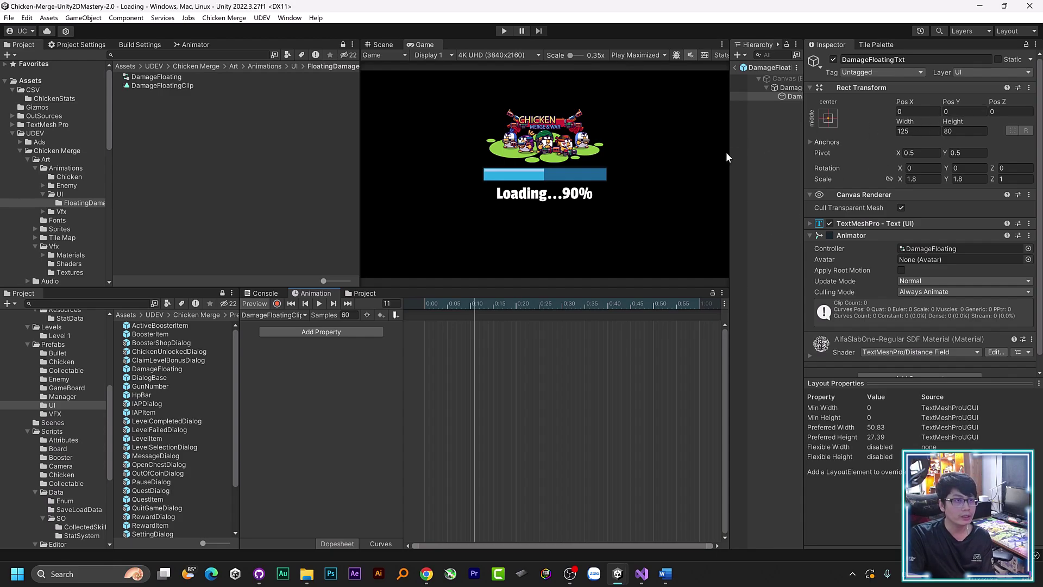
left_click_drag(730, 157, 703, 158)
left_click(959, 112)
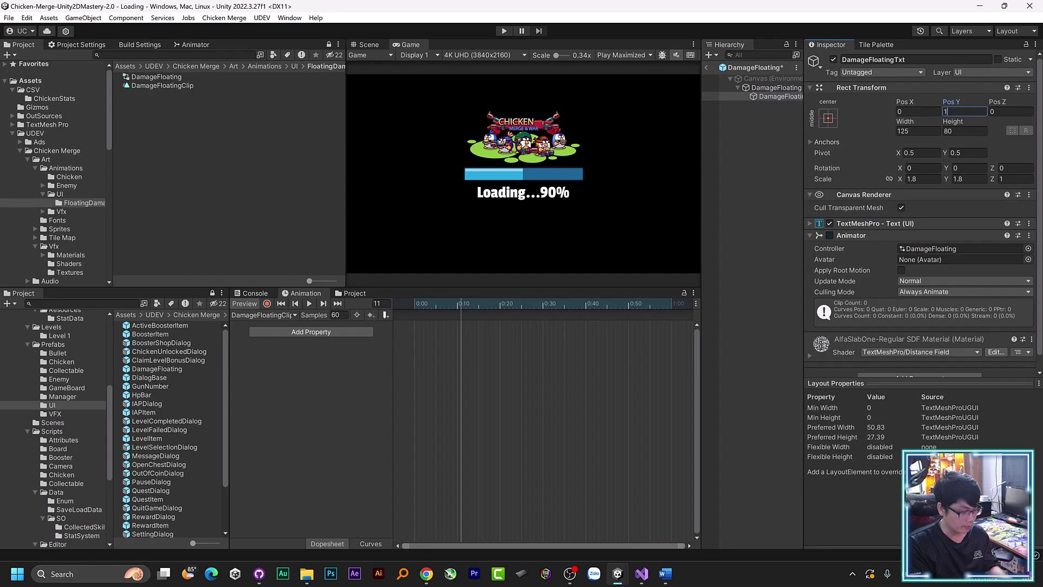
type("17.2")
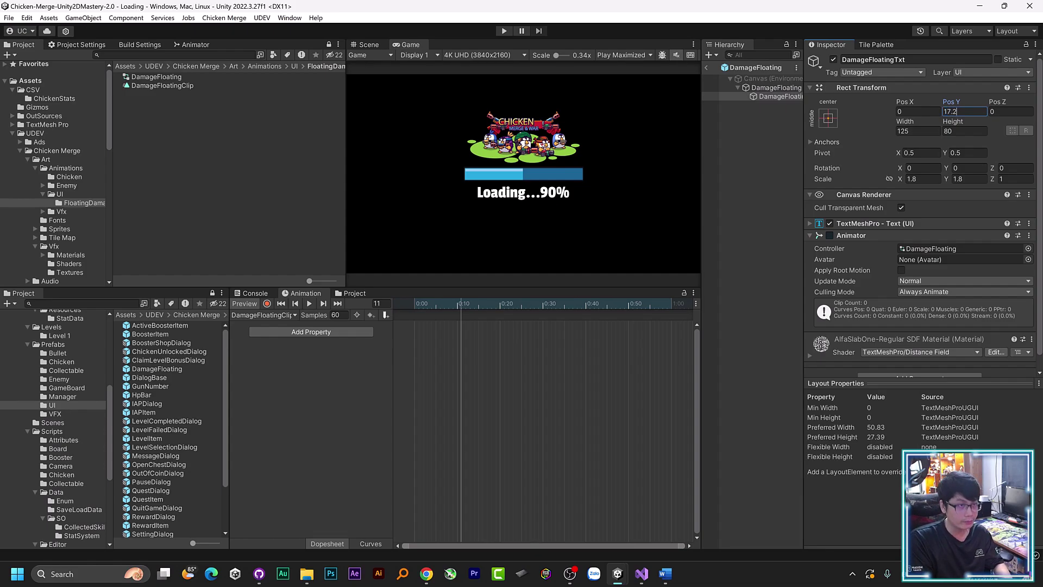
type("5")
key("Return")
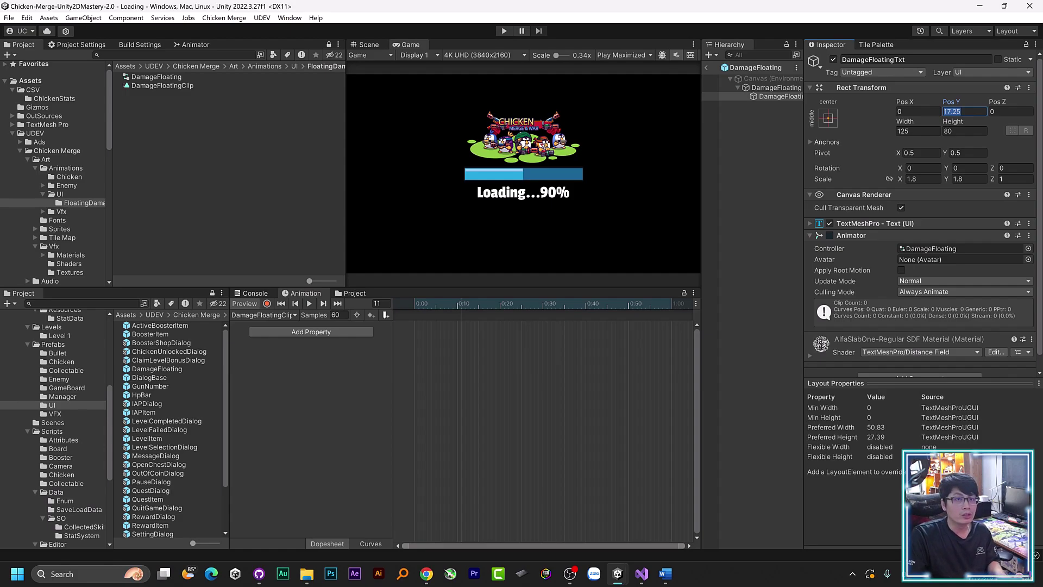
type("0")
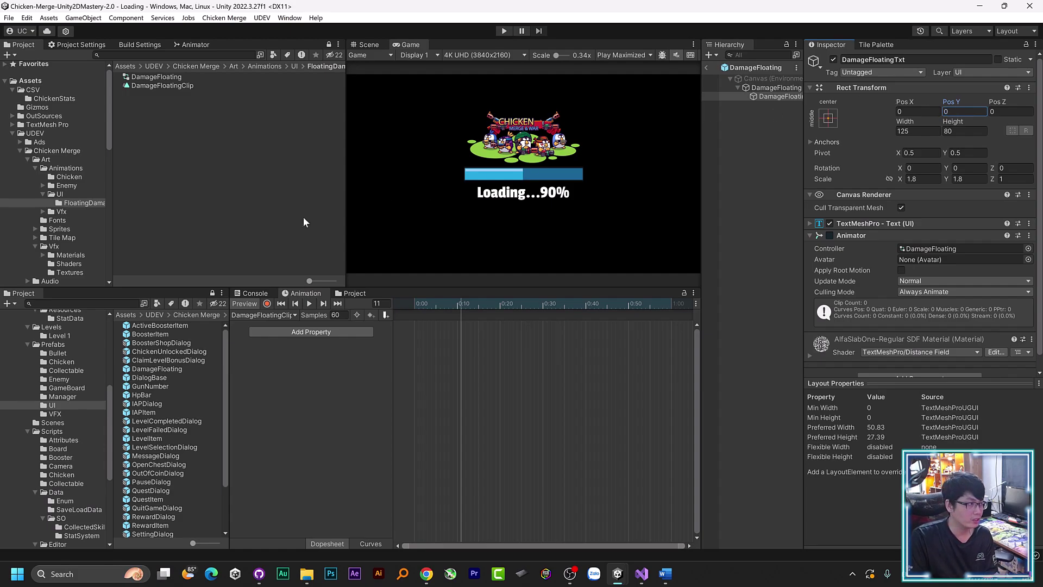
- With recording on, key Pos Y 17.25 at frame 11, then return to frame 0
left_click(266, 305)
left_click(956, 111)
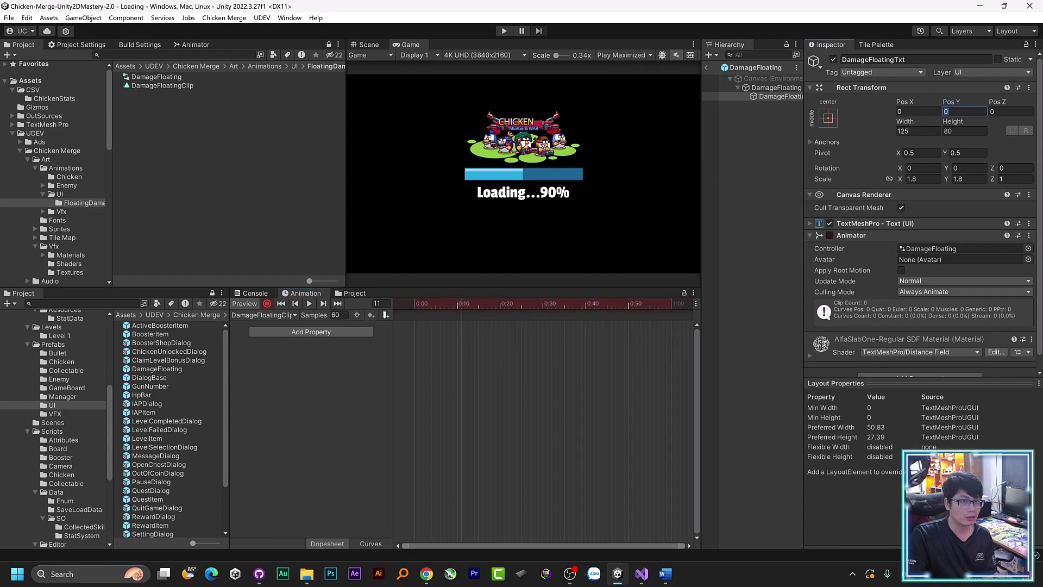
type("17")
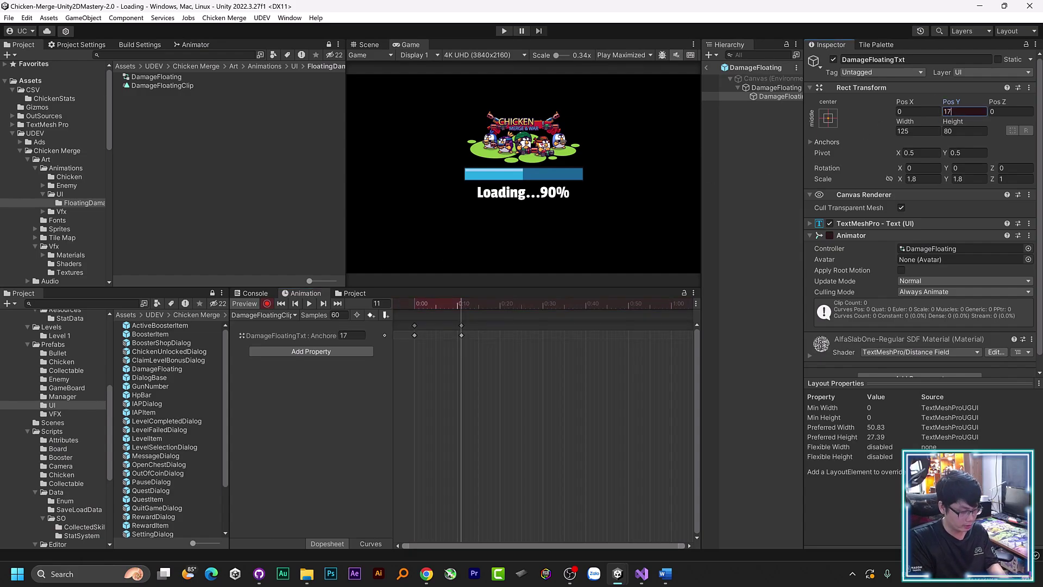
type(".25")
key("Return")
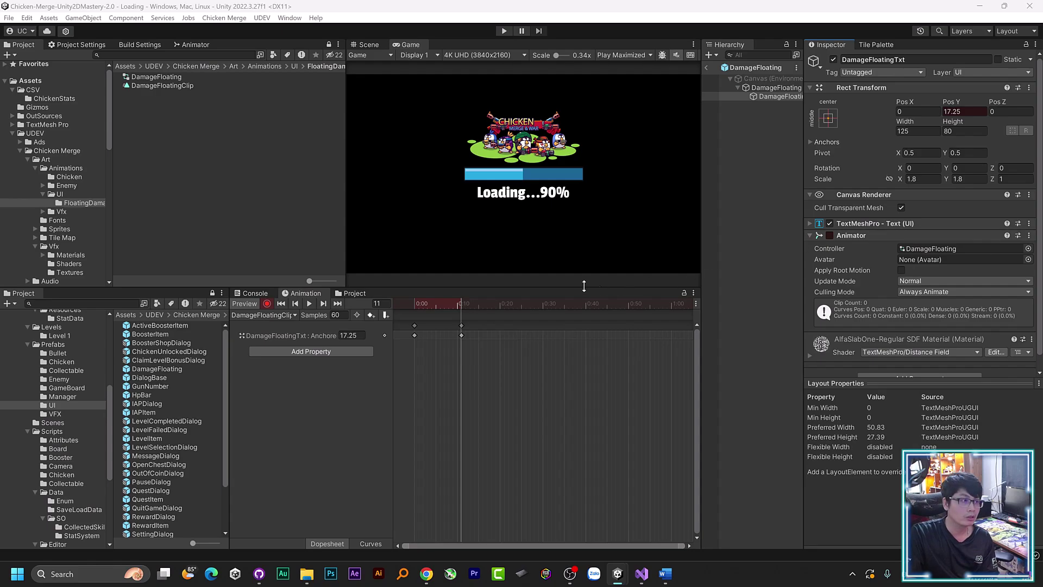
left_click_drag(442, 300, 409, 311)
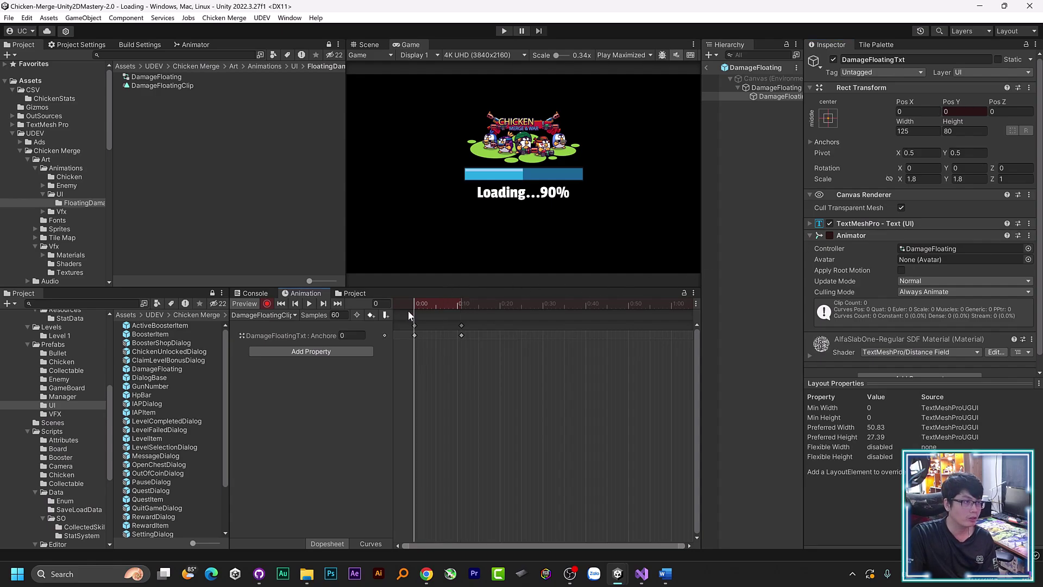
- Show the prefab in the Scene view and key Scale X and Y of 1 at frame 20
left_click(377, 46)
left_click_drag(411, 306, 462, 305)
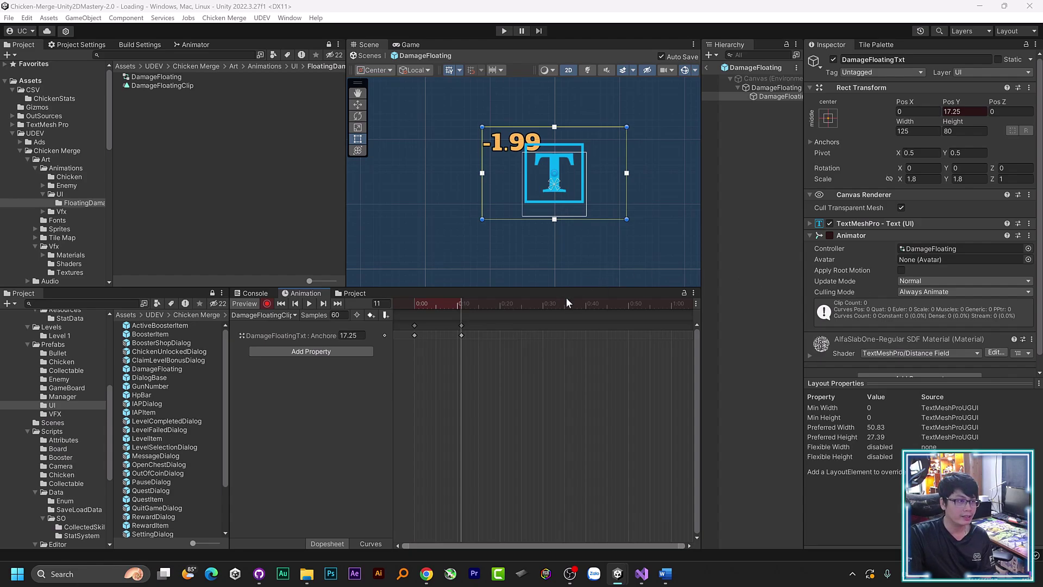
left_click(498, 307)
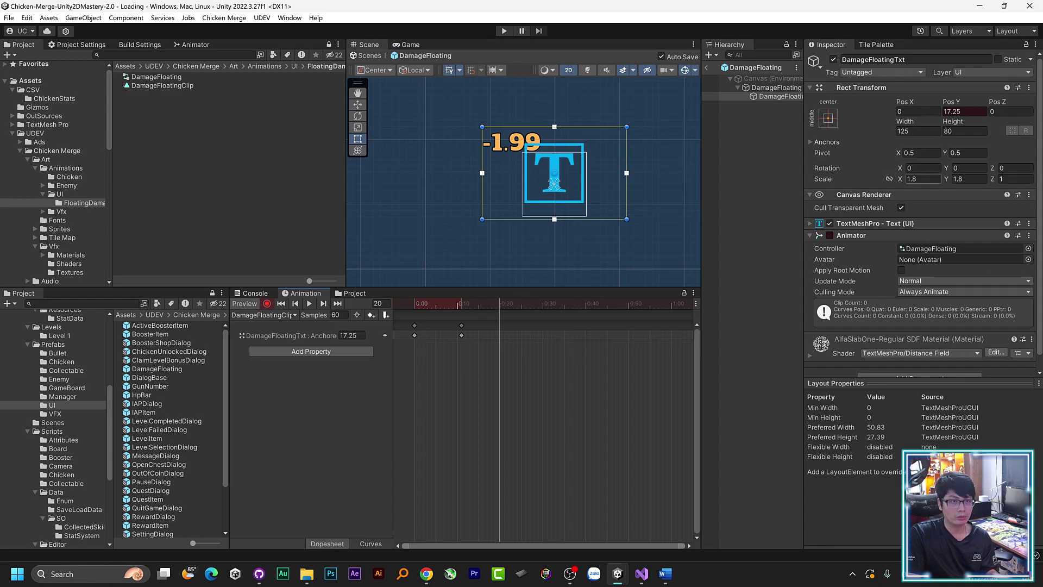
left_click(917, 179)
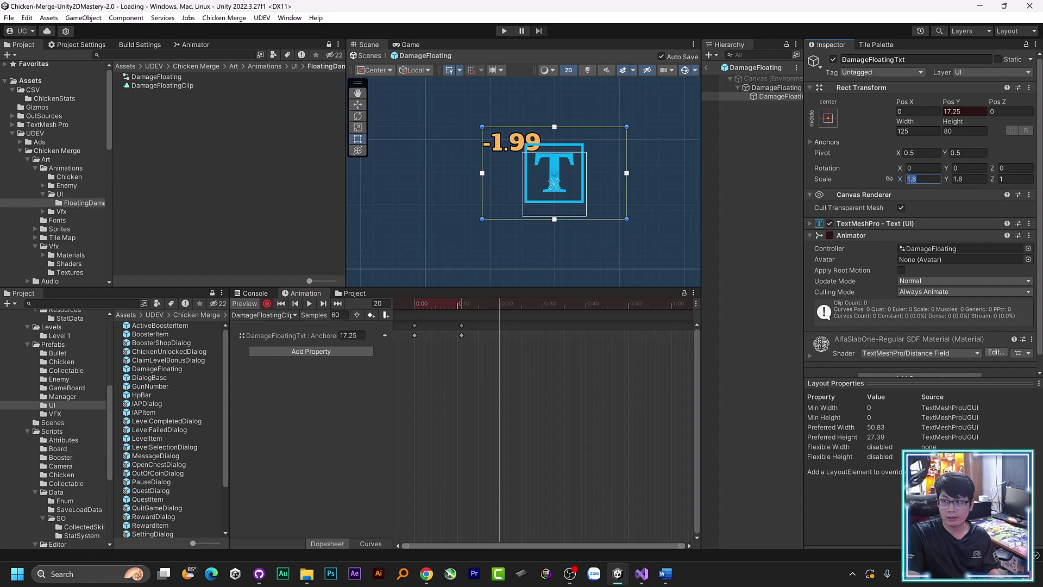
type("1")
key("Tab")
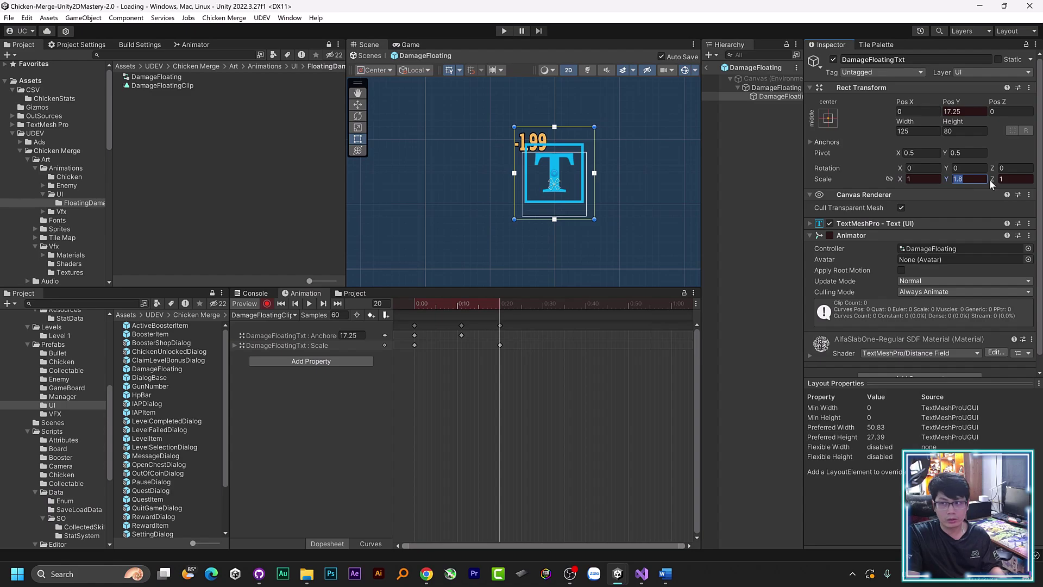
type("1")
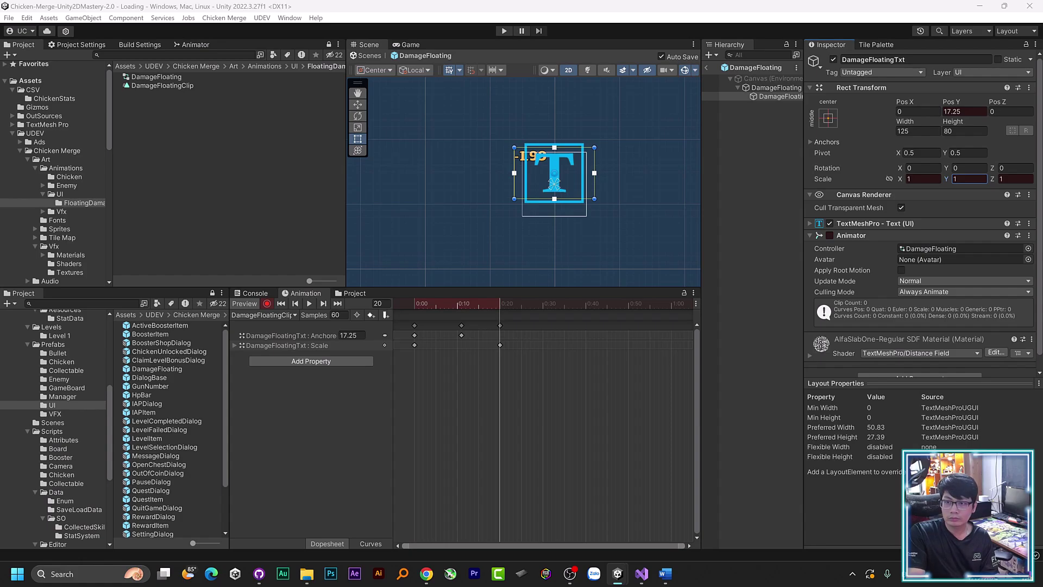
mouse_move(471, 302)
left_mouse_down()
mouse_move(461, 300)
mouse_move(497, 309)
left_mouse_up()
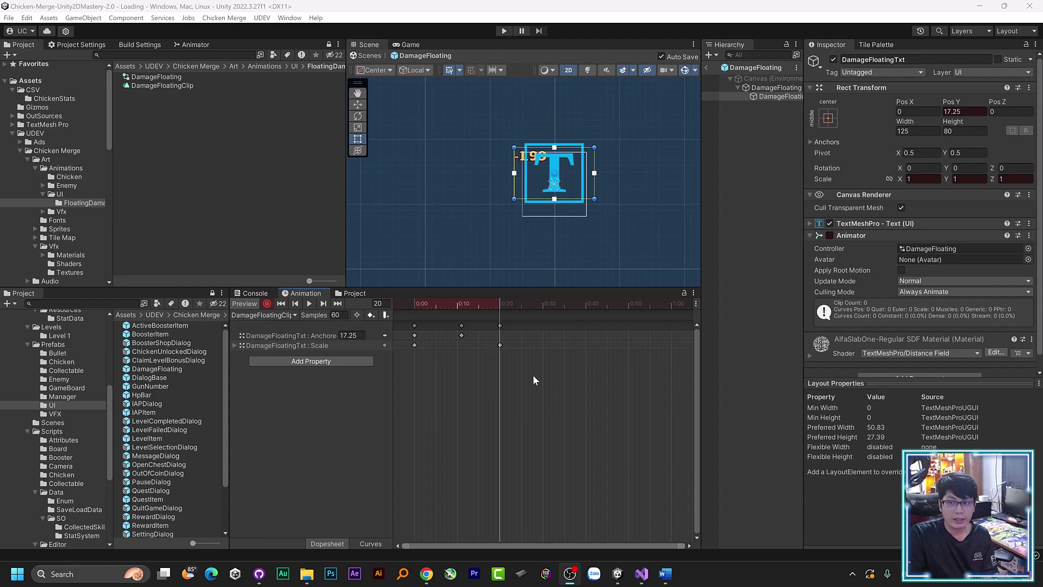
left_click(415, 344)
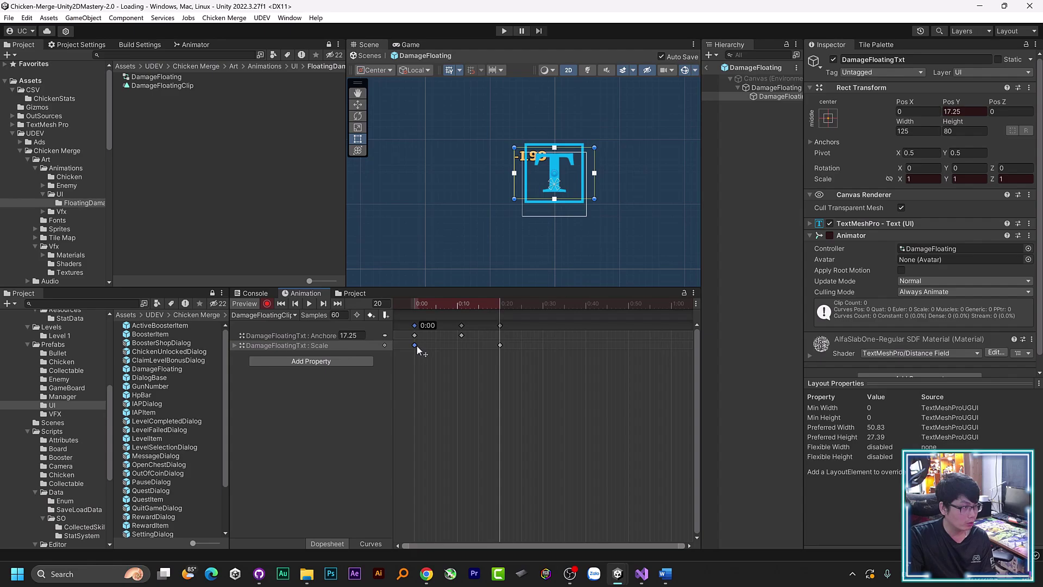
- Move the first Scale keyframe from frame 0 to 0:13, then set the playhead to frame 25
left_click_drag(415, 345, 469, 348)
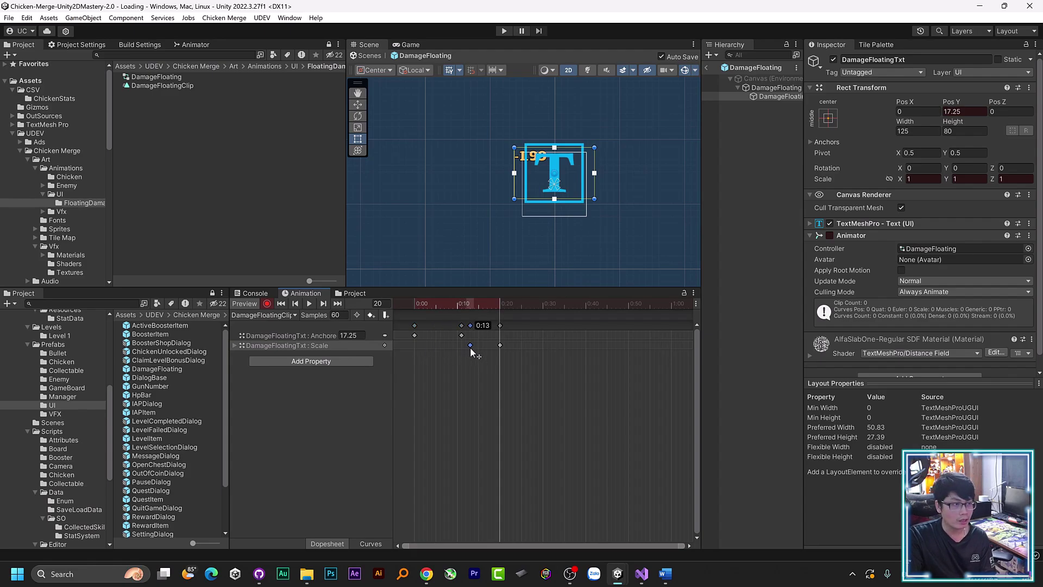
left_click_drag(471, 347, 477, 347)
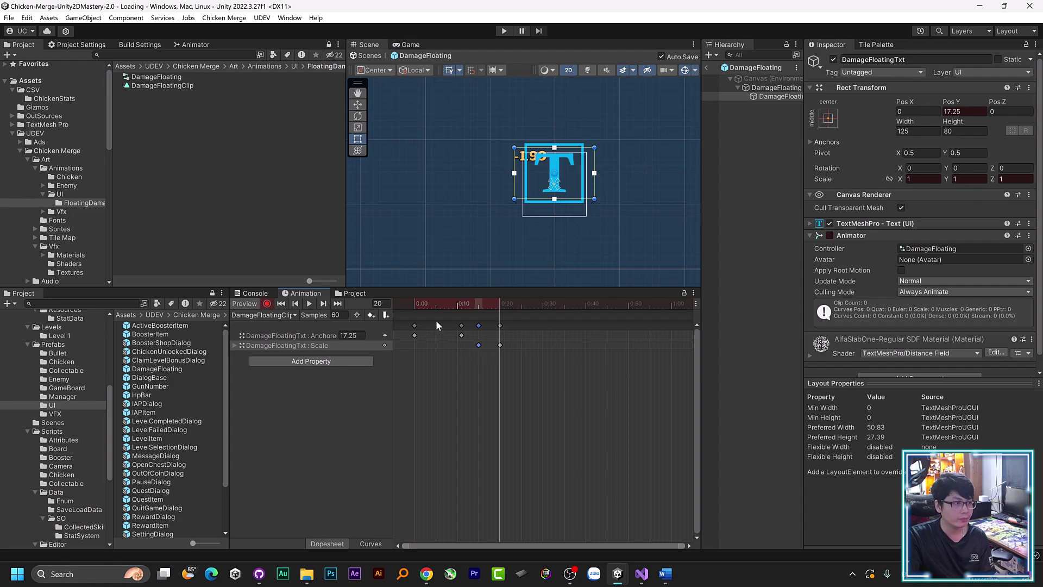
left_click_drag(422, 308, 502, 343)
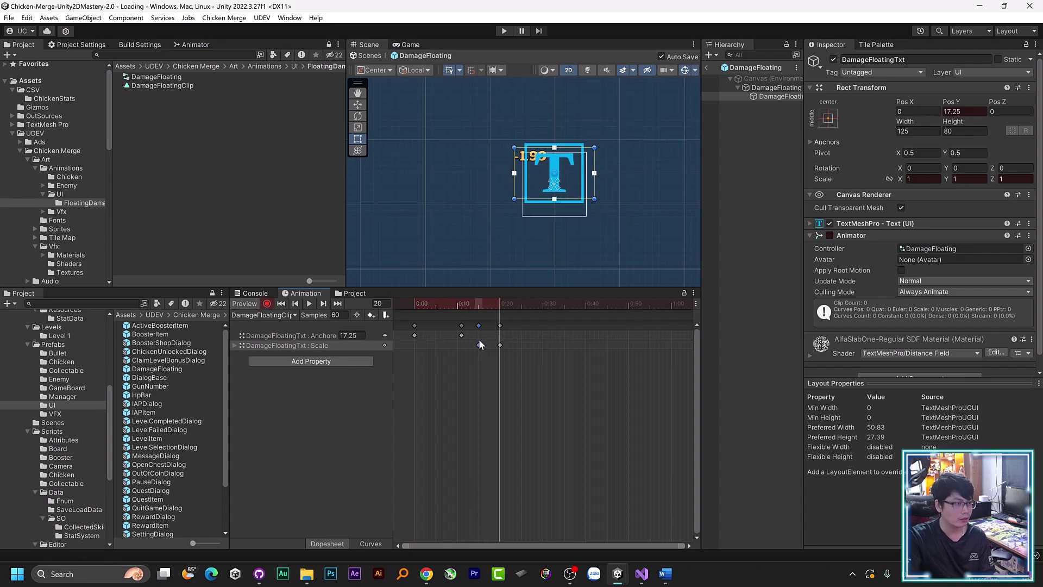
left_click_drag(480, 344, 469, 348)
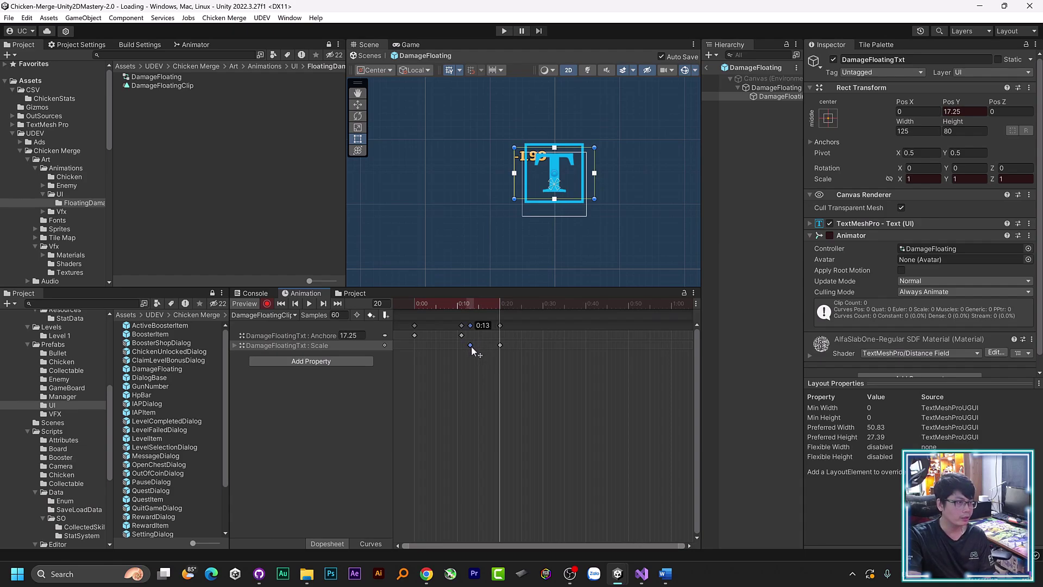
key("alt+Tab")
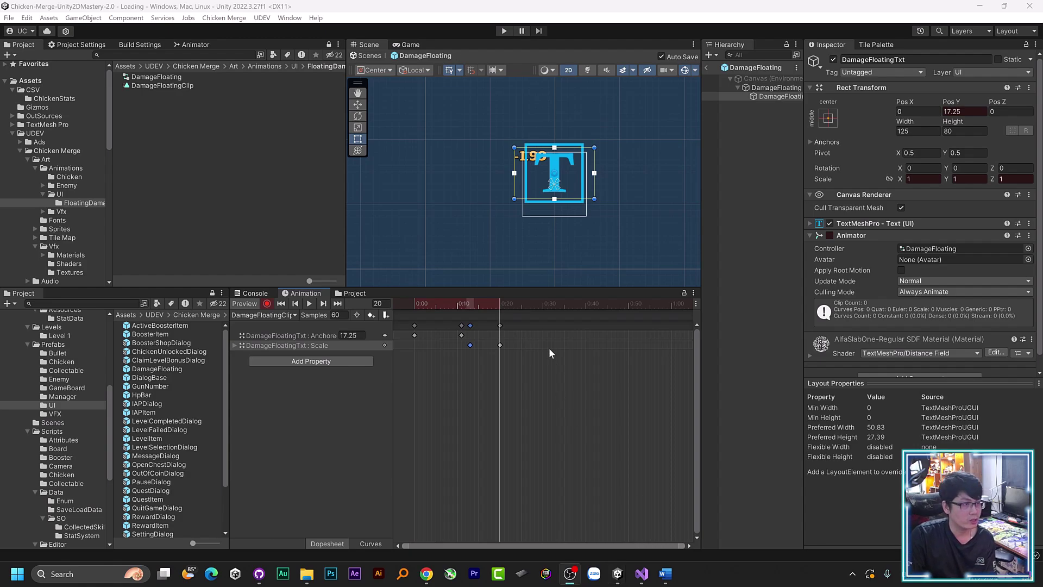
left_click(522, 304)
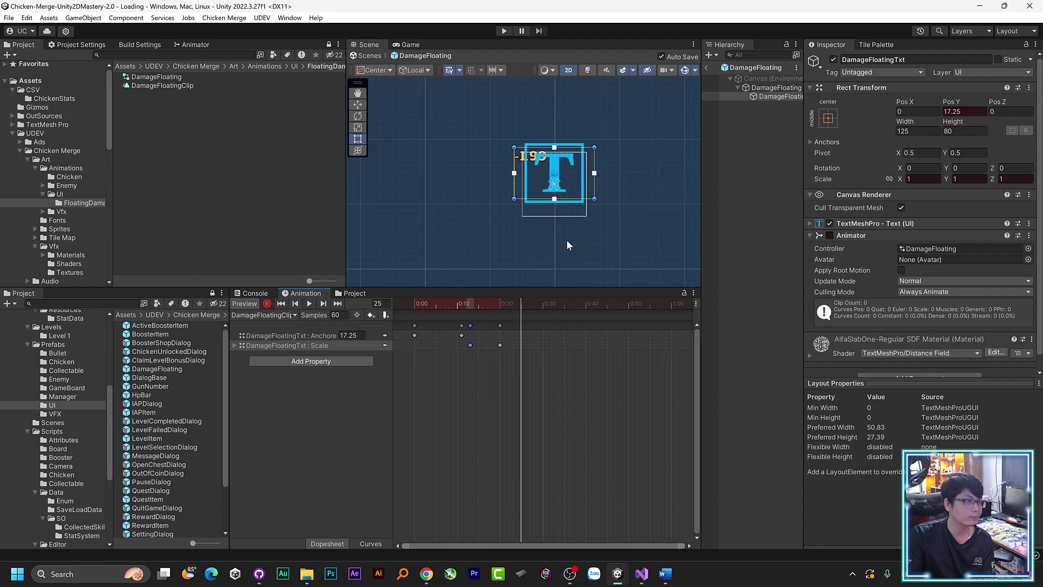
- At frame 25, key the TextMeshPro Vertex Color alpha to 0 and scrub to preview the fade
left_click(860, 222)
scroll(908, 256, "down", 4)
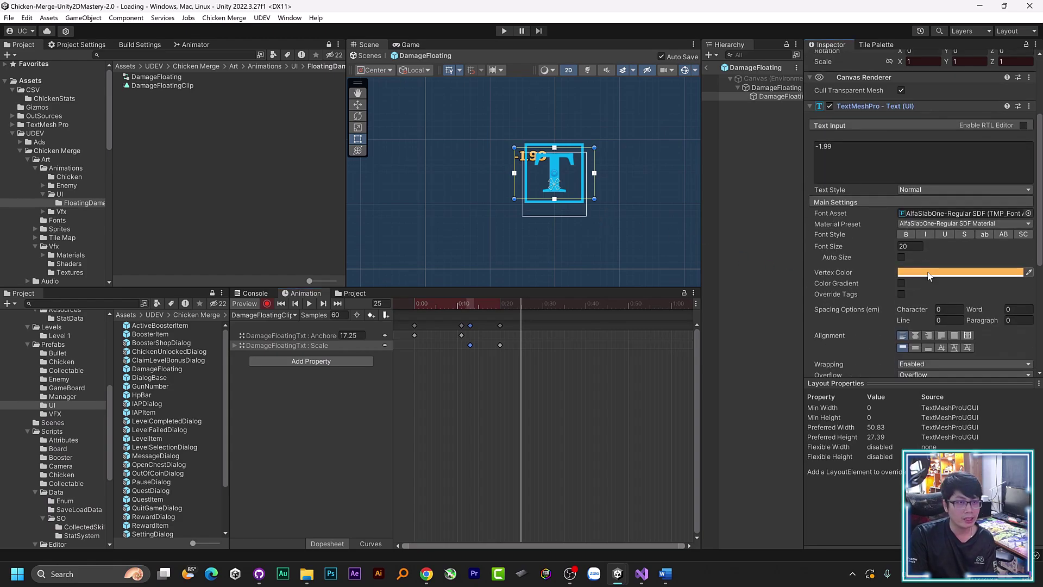
left_click(923, 271)
left_click_drag(953, 266, 506, 141)
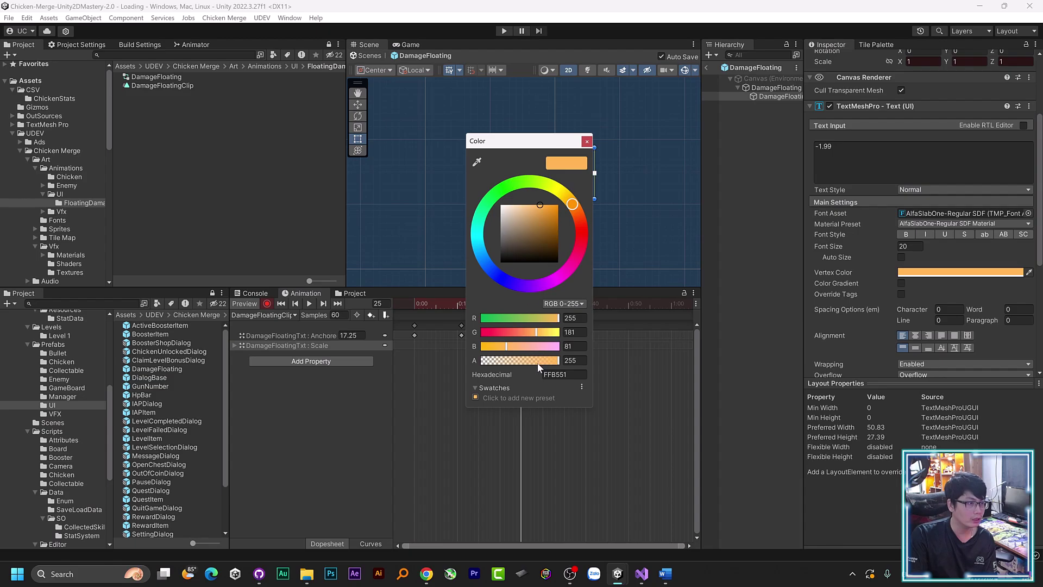
left_click_drag(558, 360, 471, 354)
left_click(586, 143)
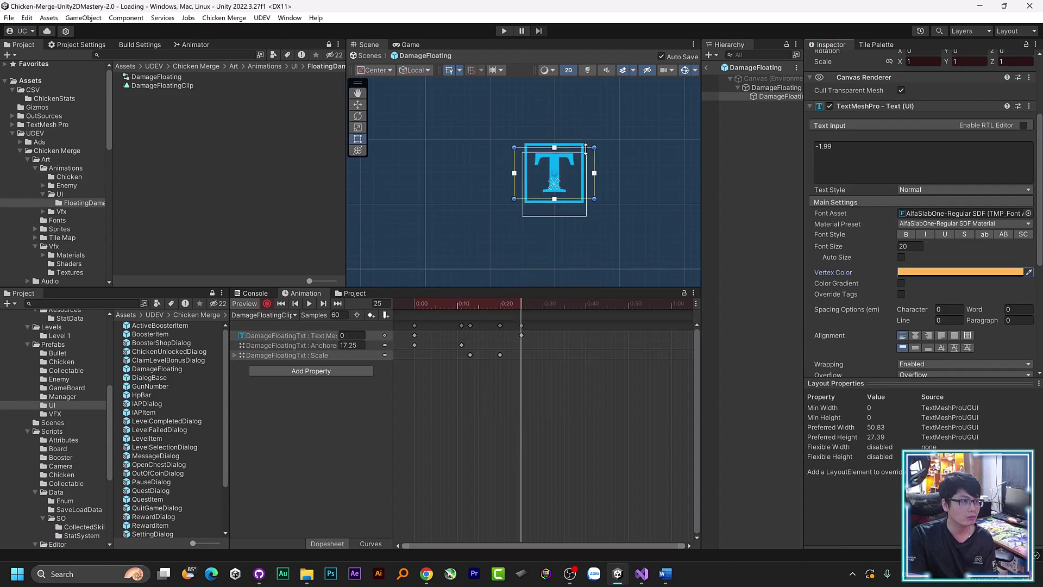
mouse_move(468, 314)
left_mouse_down()
mouse_move(500, 316)
mouse_move(471, 328)
left_mouse_up()
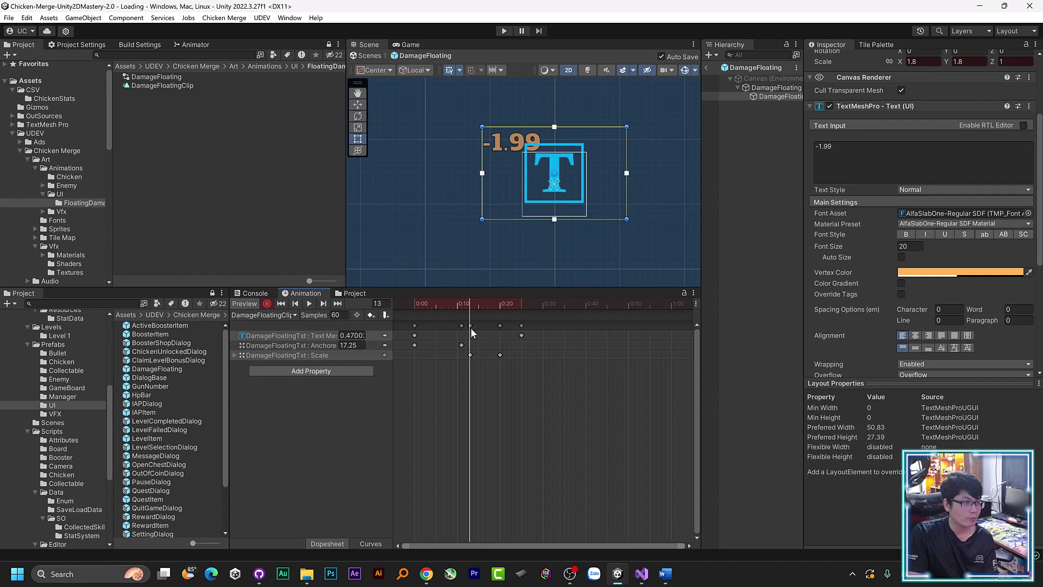
left_click_drag(470, 329, 471, 337)
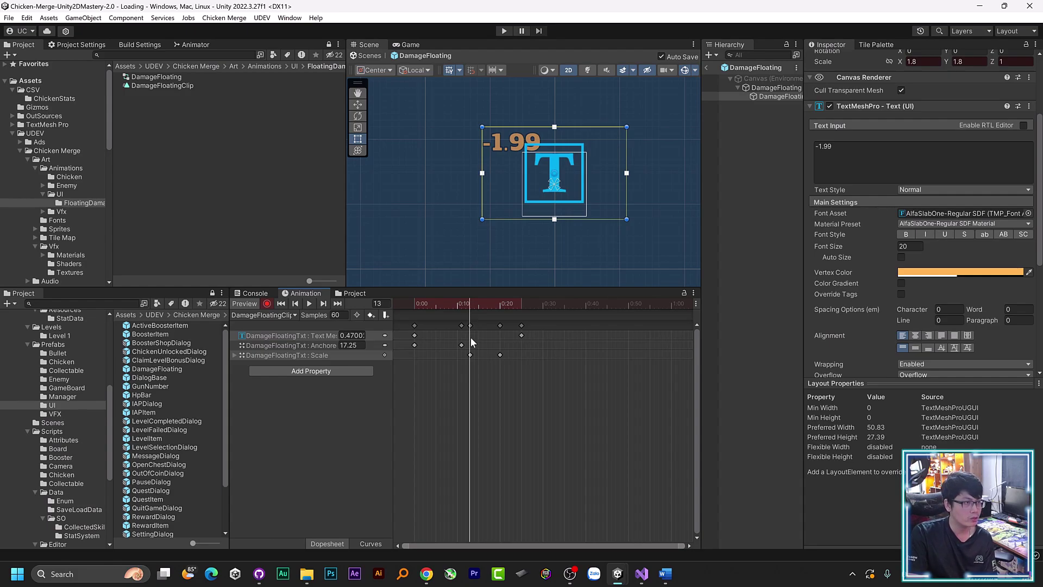
- Scrub the clip and inspect the Text Mesh colour and Scale tracks in the dopesheet
left_click(473, 305)
left_click_drag(473, 304, 471, 325)
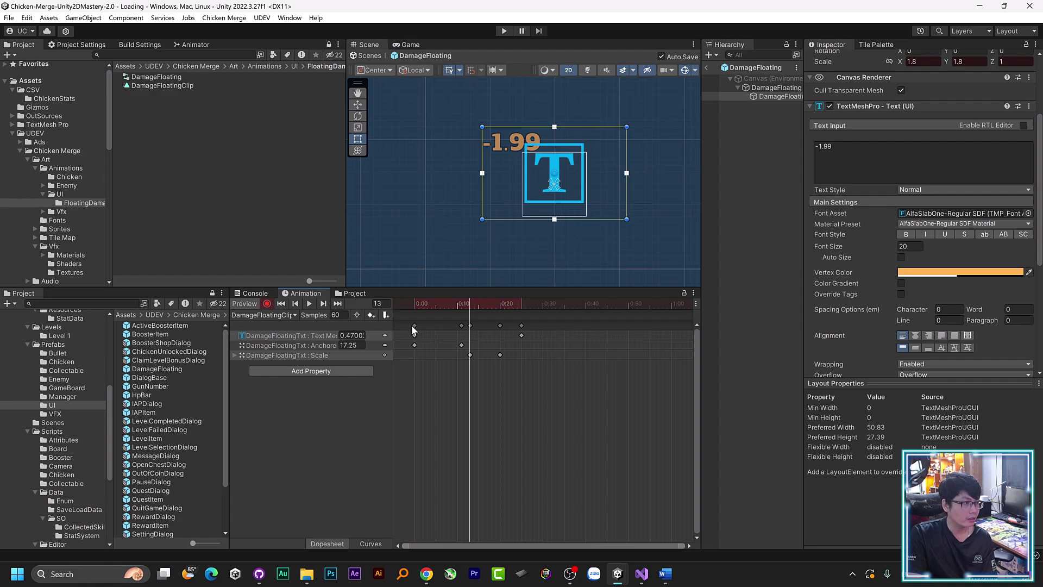
left_click(311, 336)
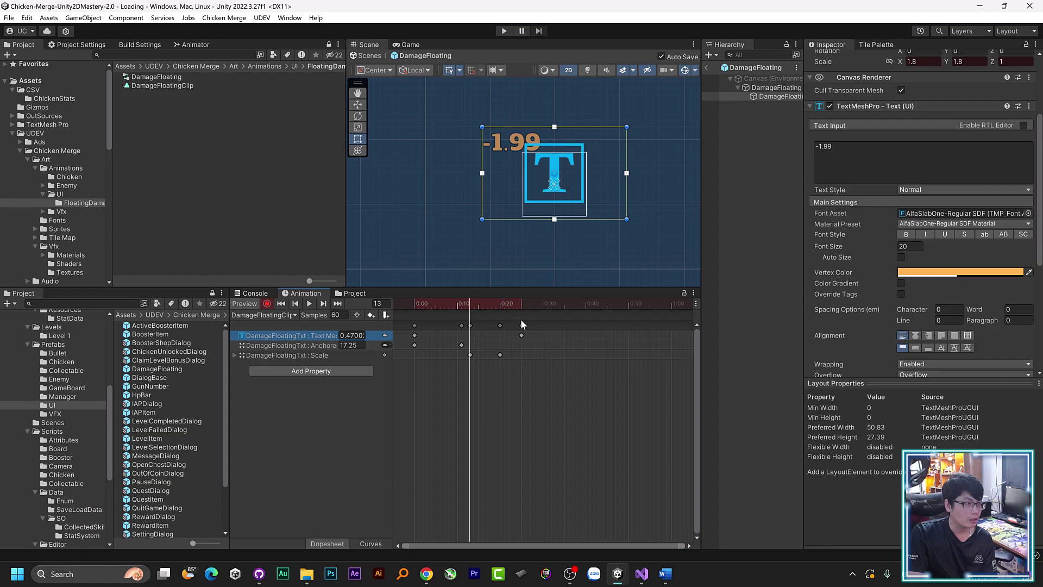
left_click_drag(523, 306, 469, 339)
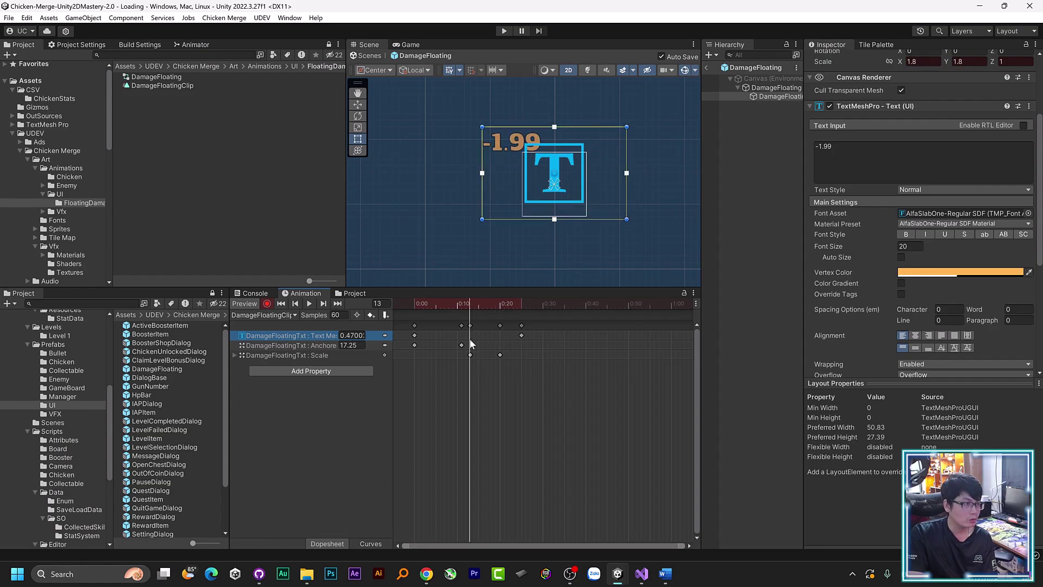
mouse_move(468, 338)
left_mouse_down()
mouse_move(401, 314)
mouse_move(471, 324)
left_mouse_up()
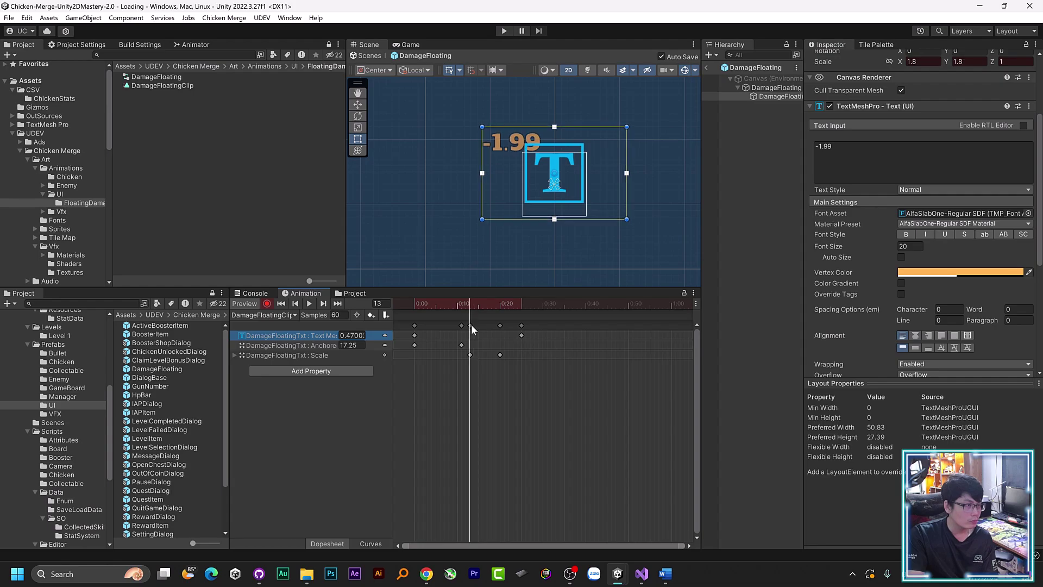
left_click(415, 325)
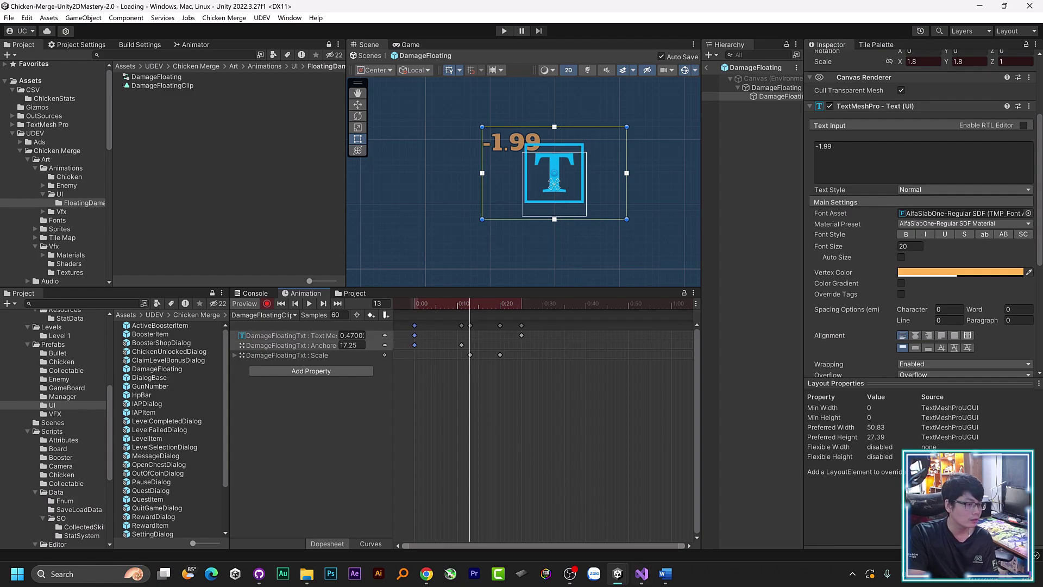
left_click(235, 354)
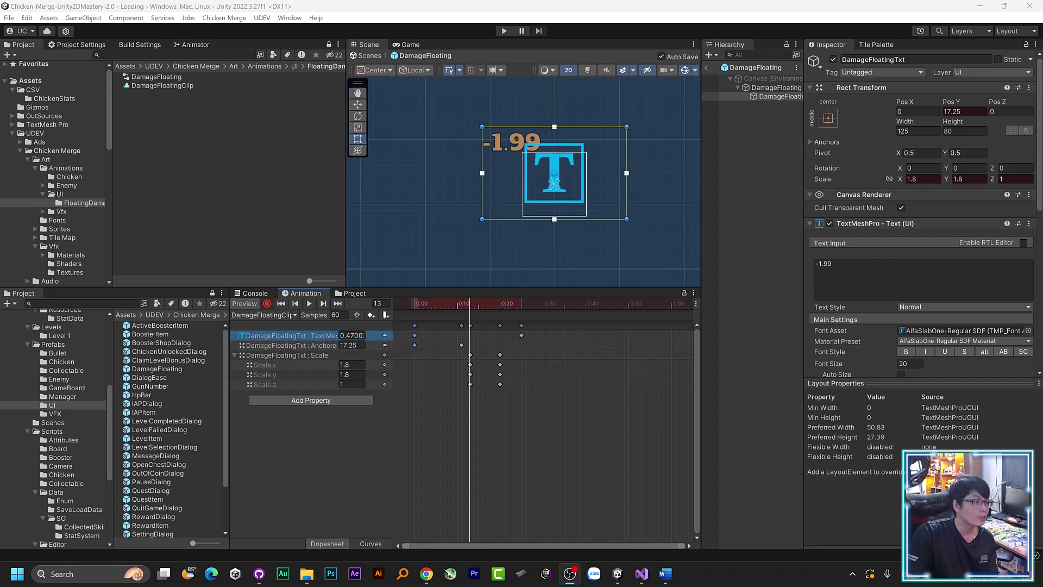
left_click_drag(461, 305, 411, 319)
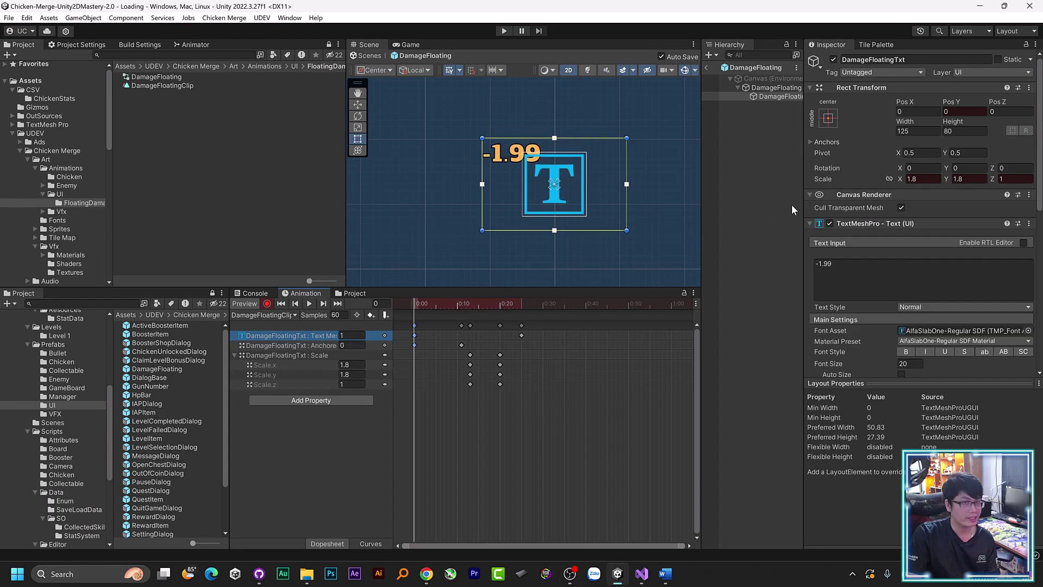
scroll(923, 282, "down", 3)
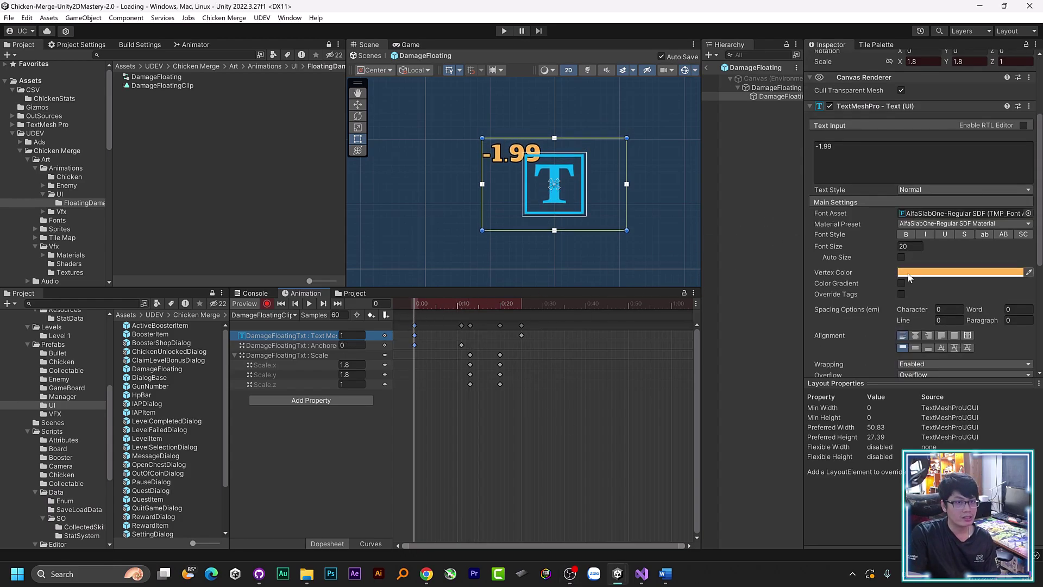
left_click(461, 308)
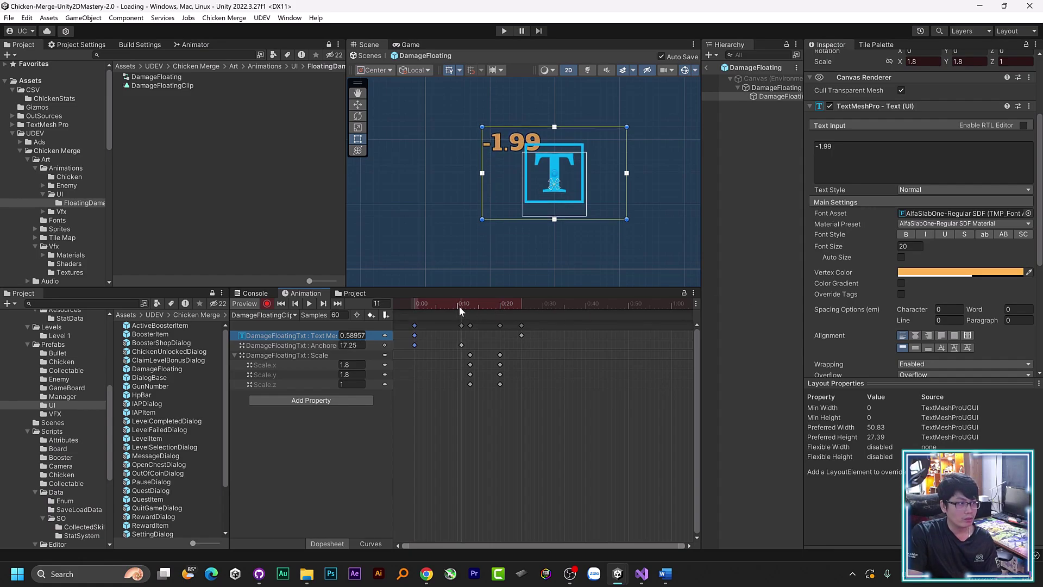
- Raise the Vertex Color alpha to full opacity at frame 11 and preview the result
left_click(941, 274)
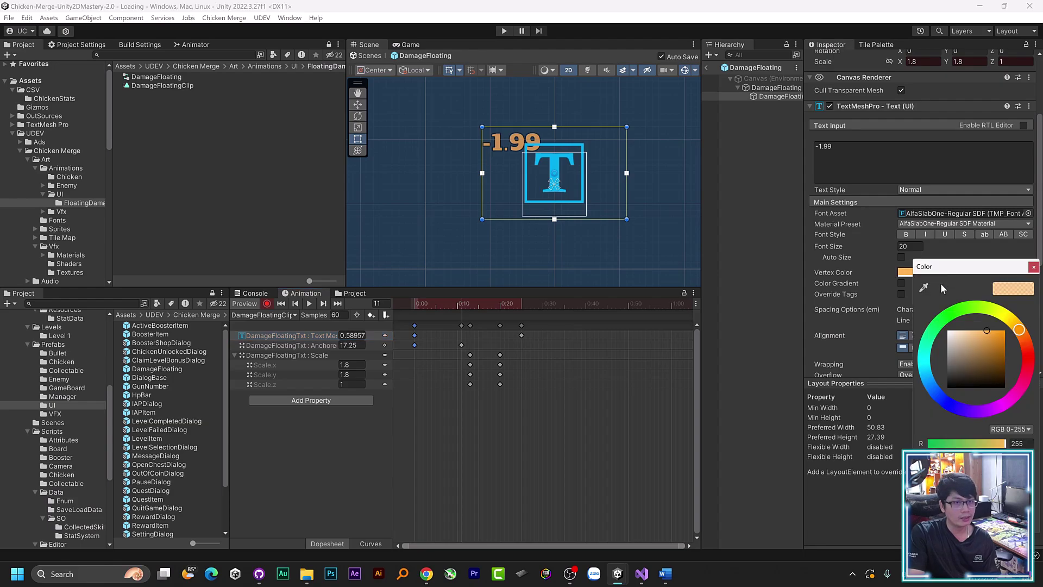
left_click_drag(962, 274, 614, 226)
left_click_drag(627, 442, 660, 439)
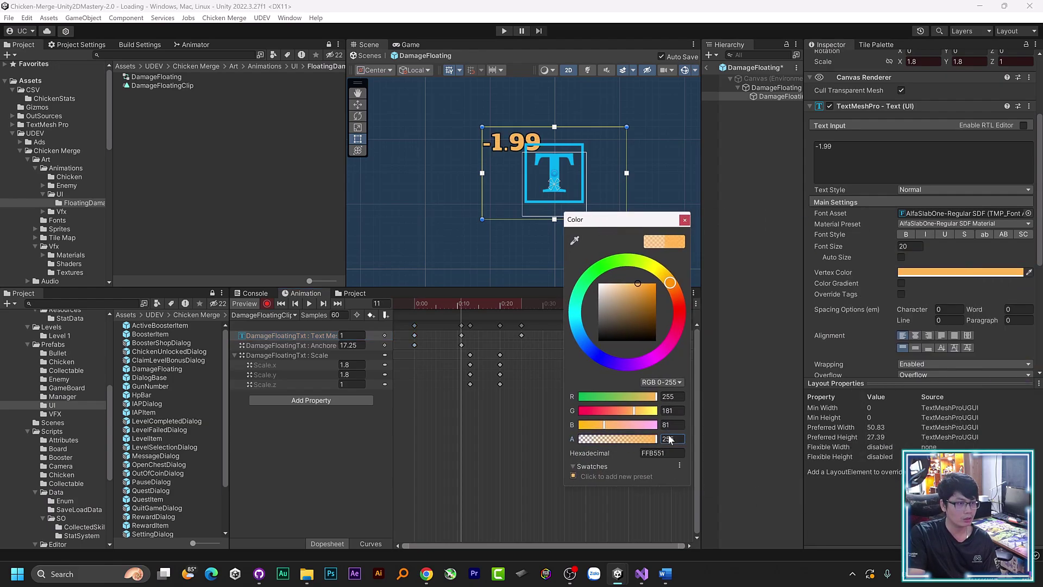
left_click(684, 221)
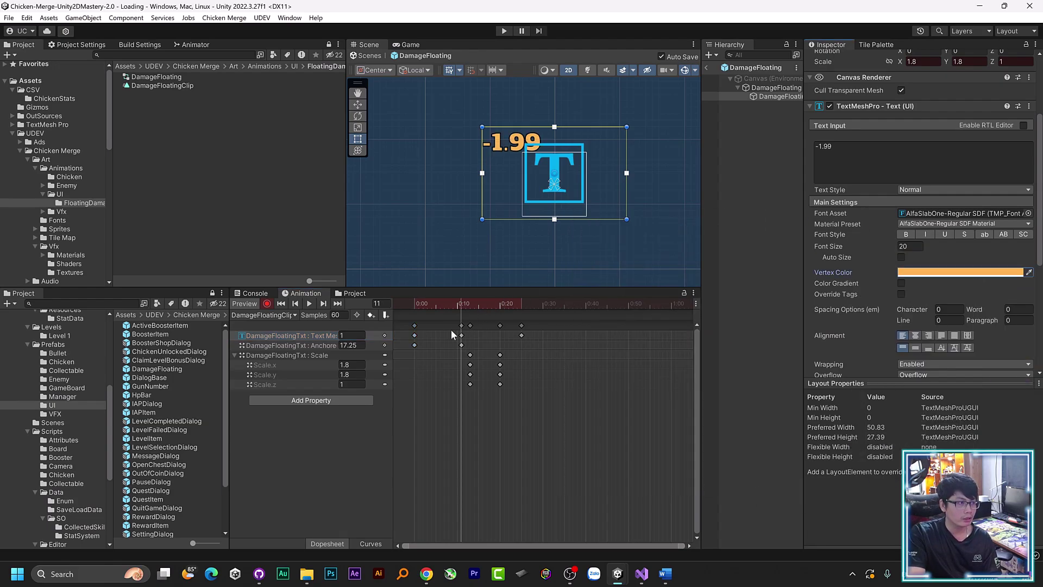
left_click_drag(418, 308, 475, 322)
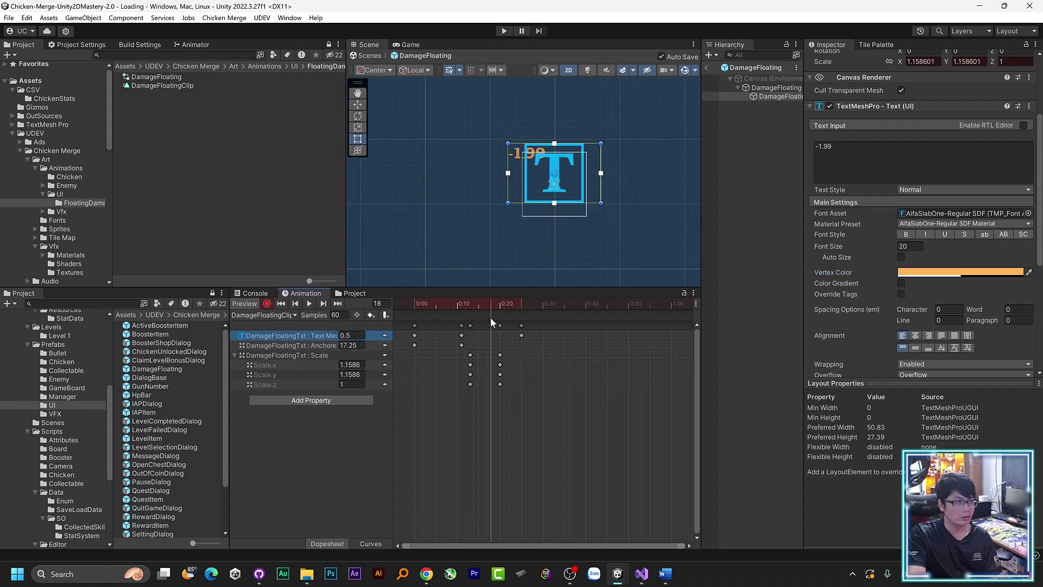
mouse_move(476, 322)
left_mouse_down()
mouse_move(506, 335)
mouse_move(419, 357)
mouse_move(496, 359)
mouse_move(474, 349)
mouse_move(485, 356)
left_mouse_up()
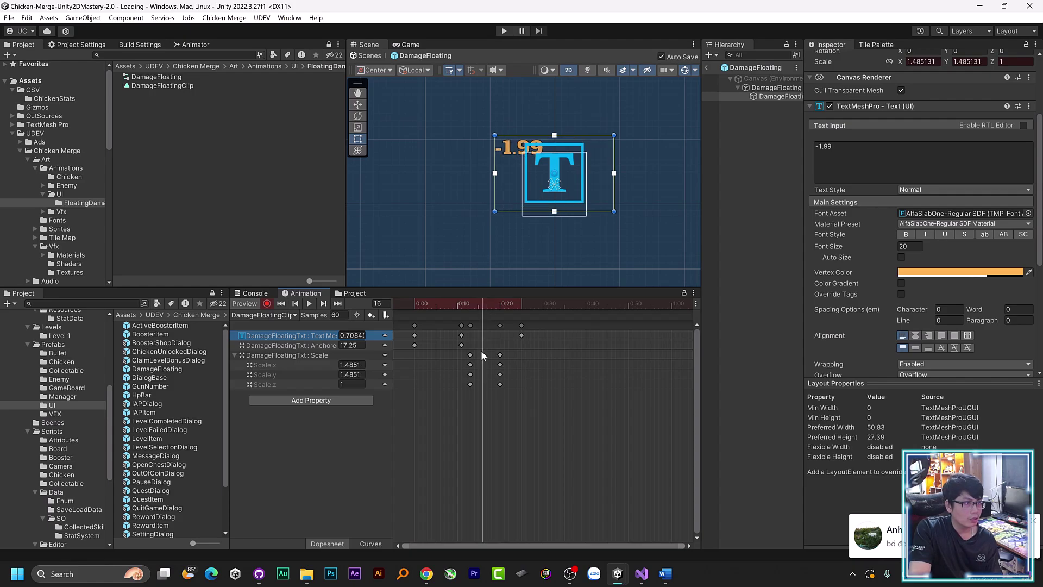
- Key full alpha of 1 at frame 16 and preview the fade at frame 17
left_click(915, 272)
left_click(993, 296)
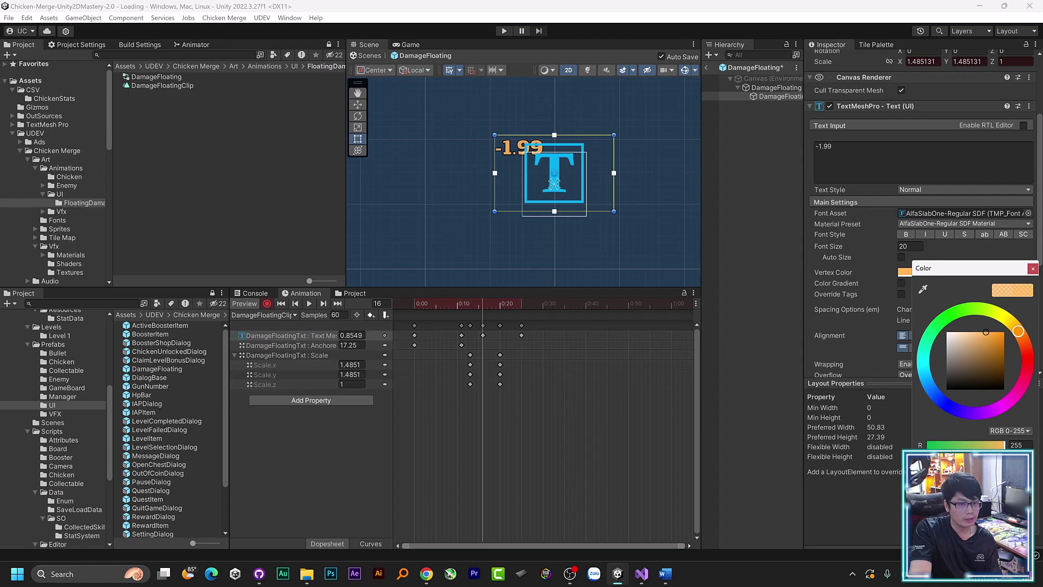
left_click(1032, 268)
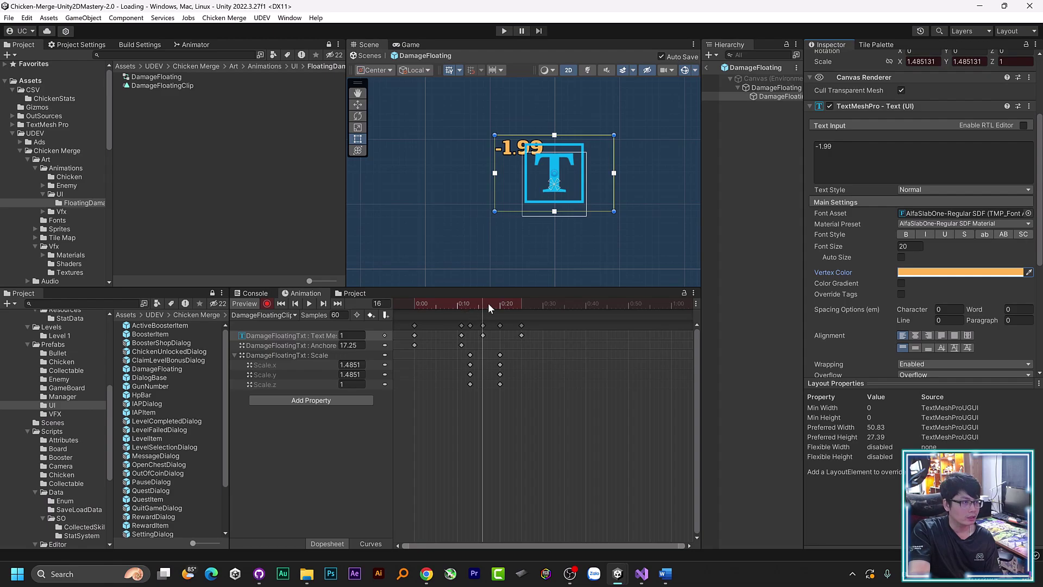
left_click_drag(480, 303, 509, 336)
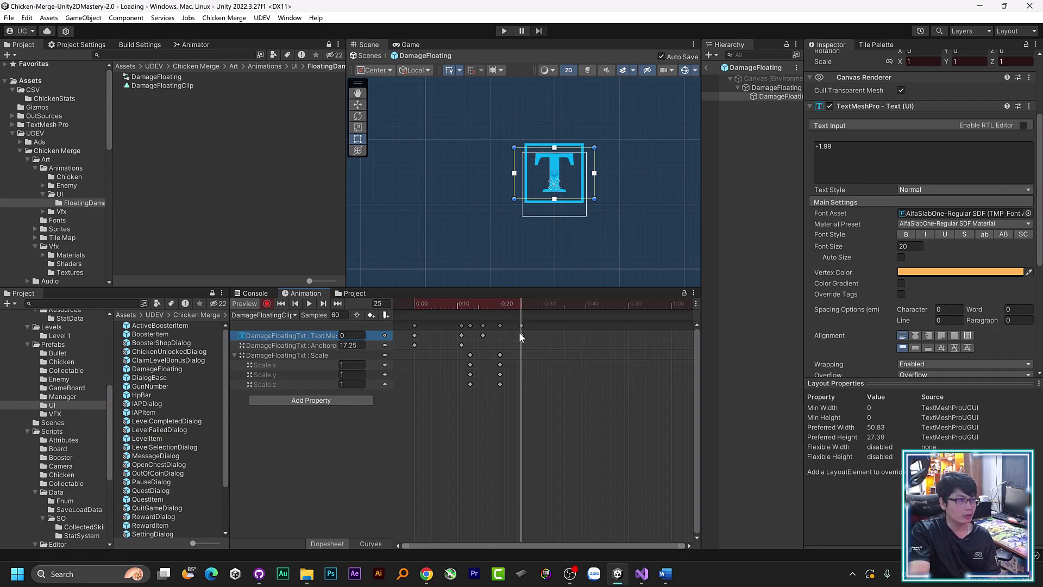
- Preview the clip, then set the -1.99 text's alignment to Center and Middle
left_click(309, 304)
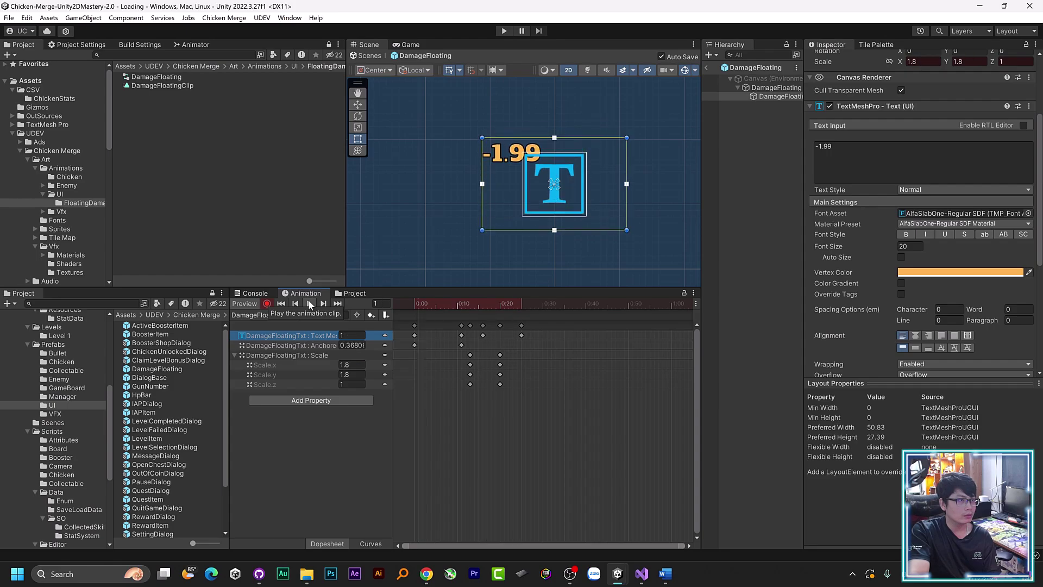
left_click(309, 303)
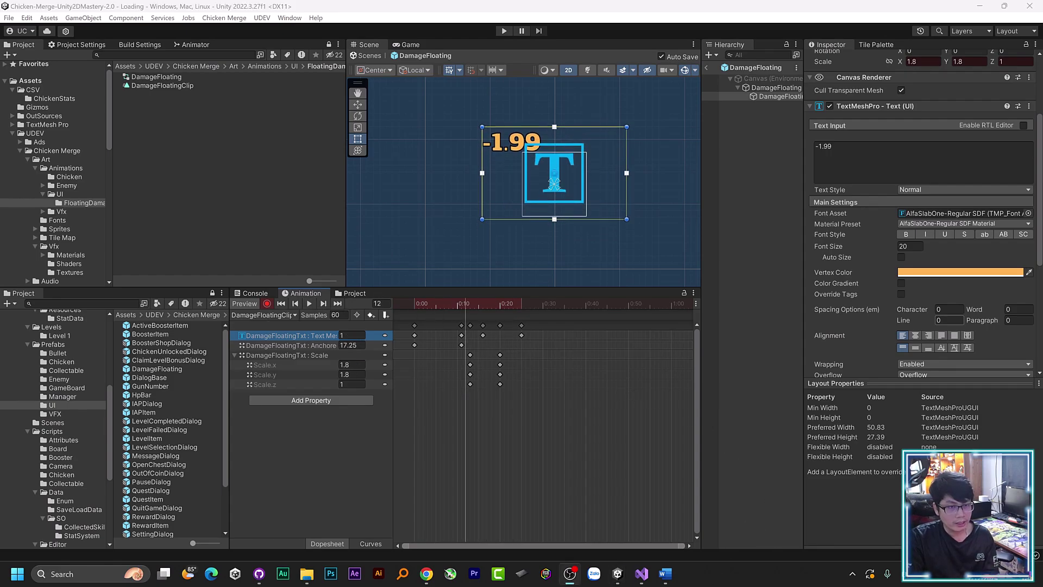
left_click(918, 335)
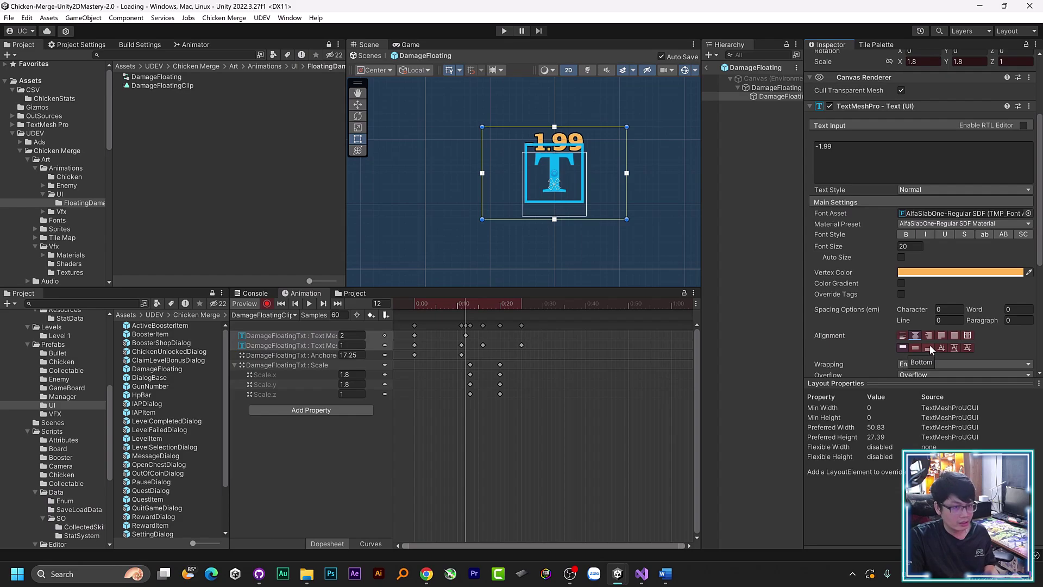
key("ctrl+z")
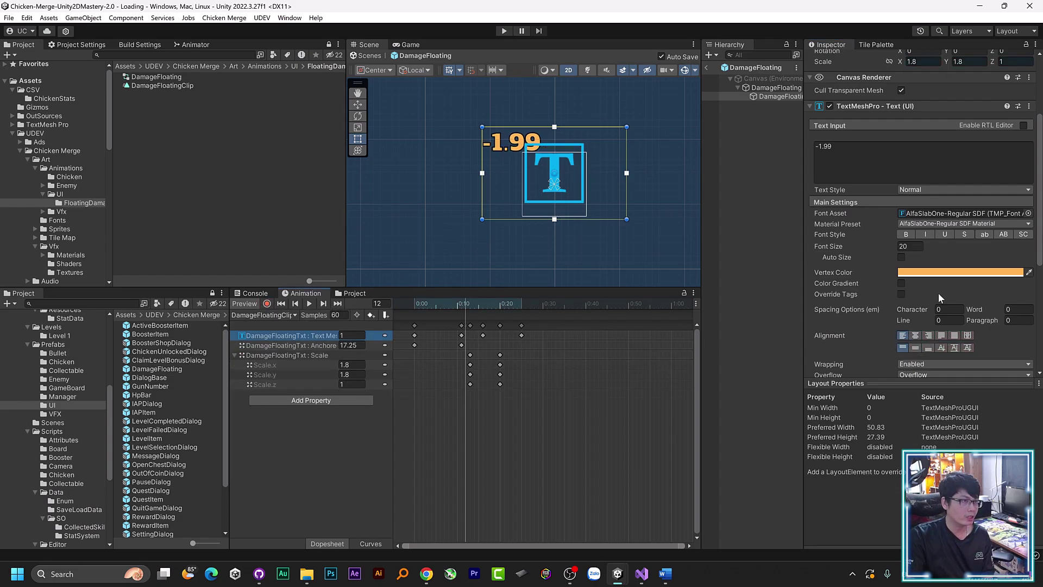
left_click(918, 335)
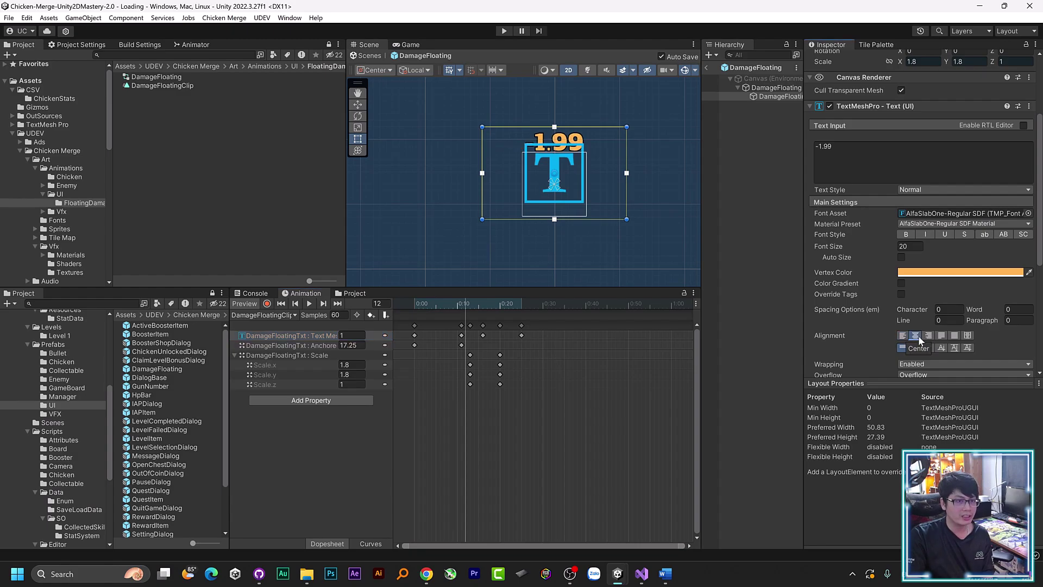
left_click(916, 351)
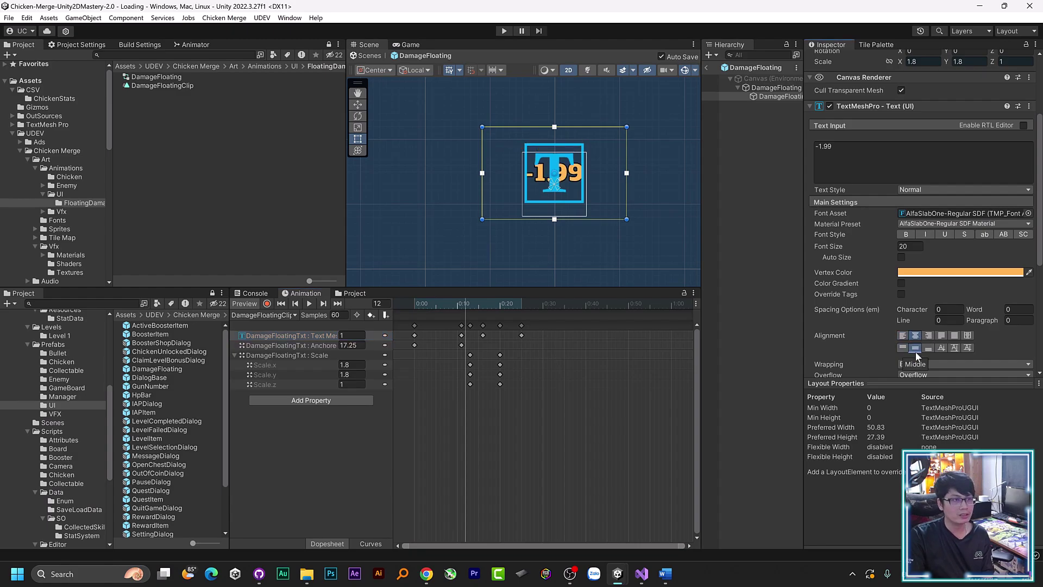
left_click(308, 304)
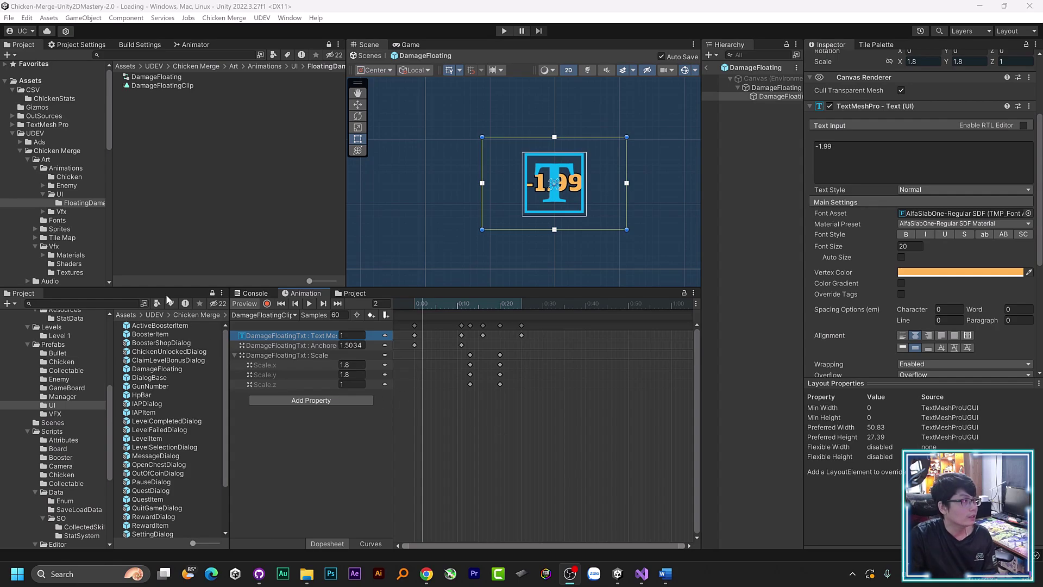
- Turn off Loop Time on DamageFloatingClip and start Play mode in the Game view
left_click(169, 85)
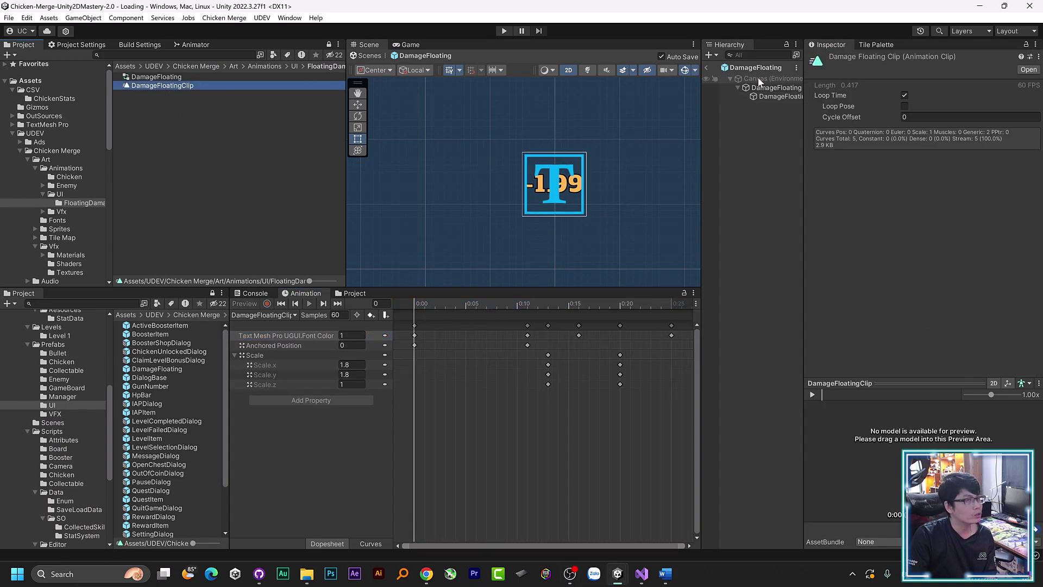
left_click(905, 99)
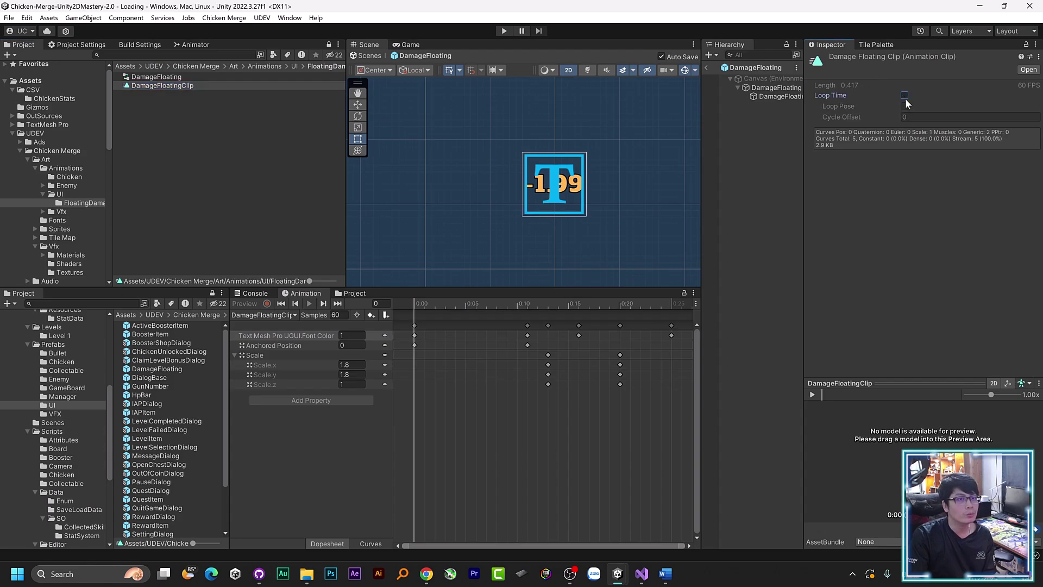
left_click(408, 44)
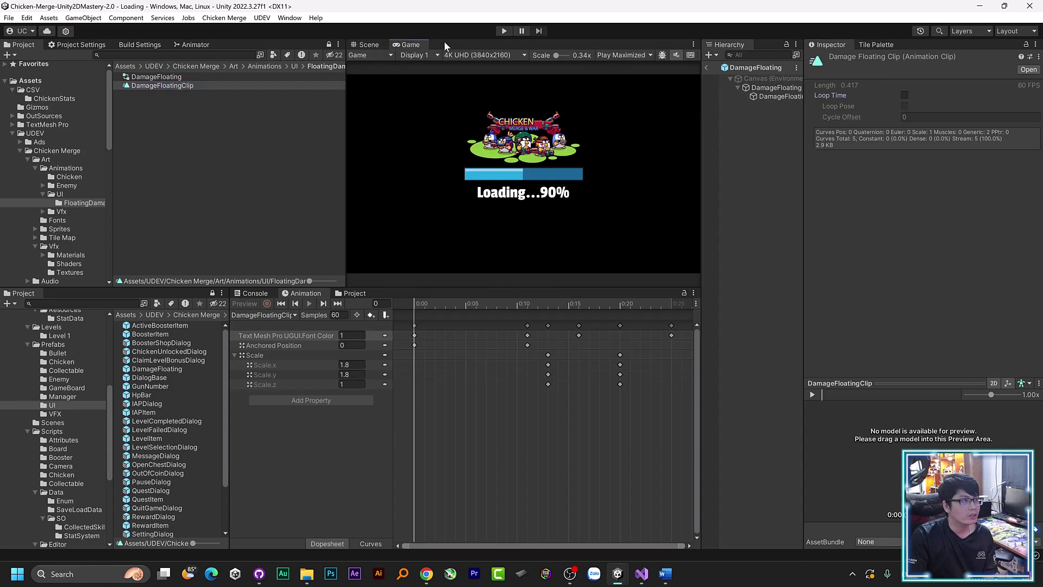
left_click(504, 31)
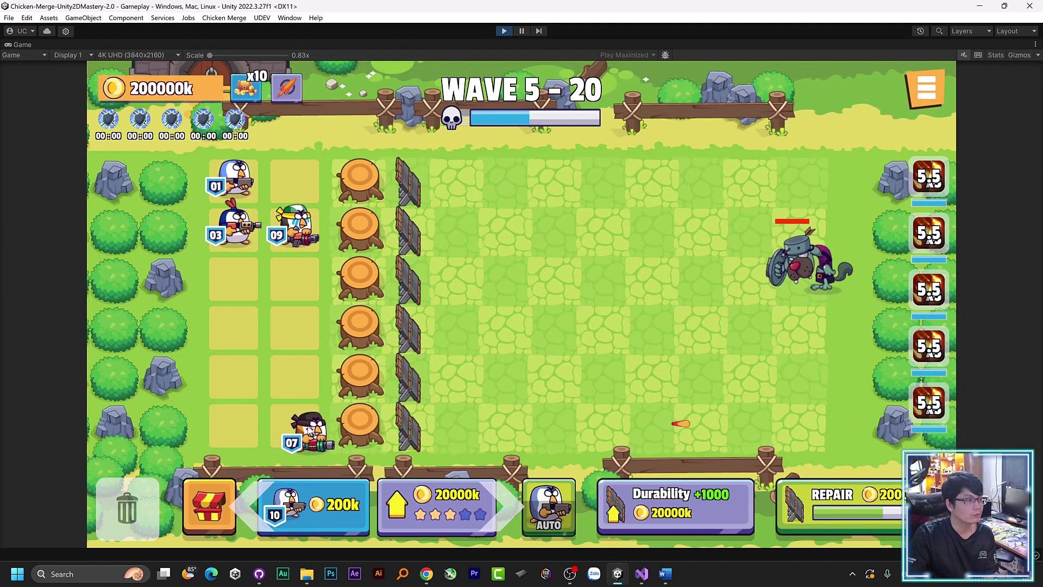
- Play-test by moving chickens 01 and 07 onto stumps, then stop Play mode
left_click_drag(233, 179, 362, 266)
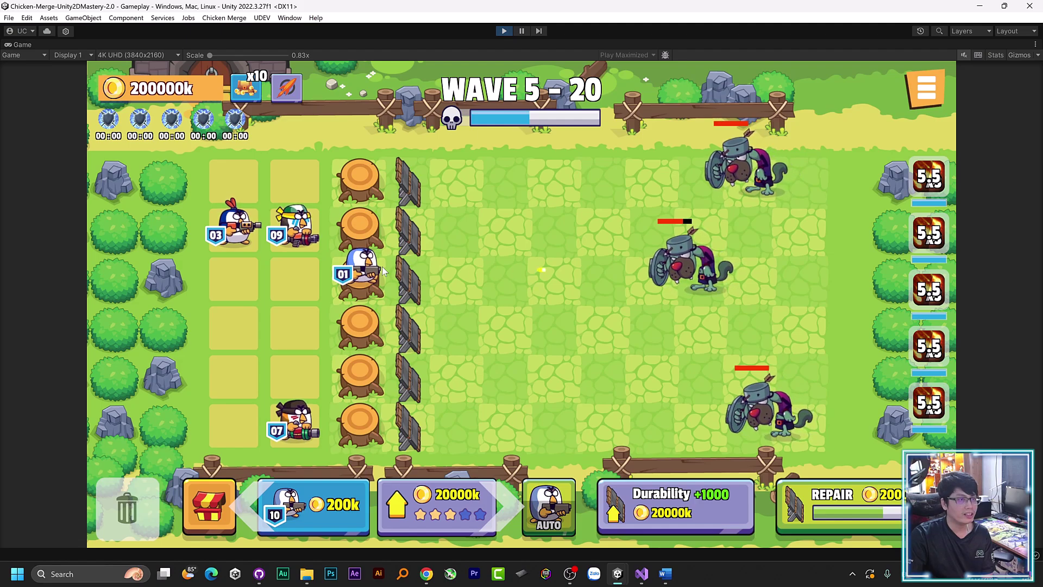
left_click_drag(382, 266, 353, 318)
left_click_drag(294, 421, 337, 419)
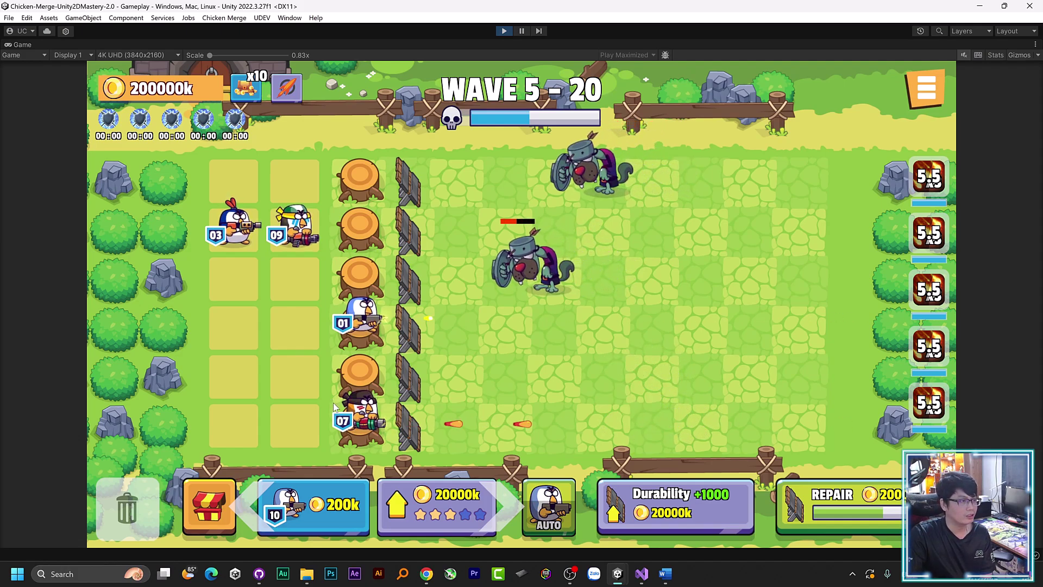
left_click_drag(343, 413, 365, 182)
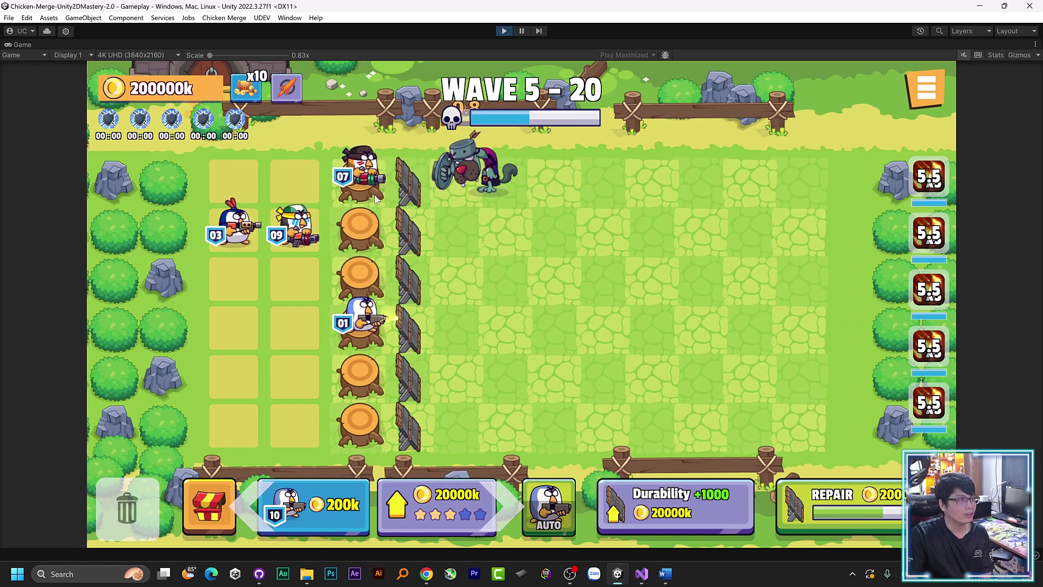
left_click(504, 32)
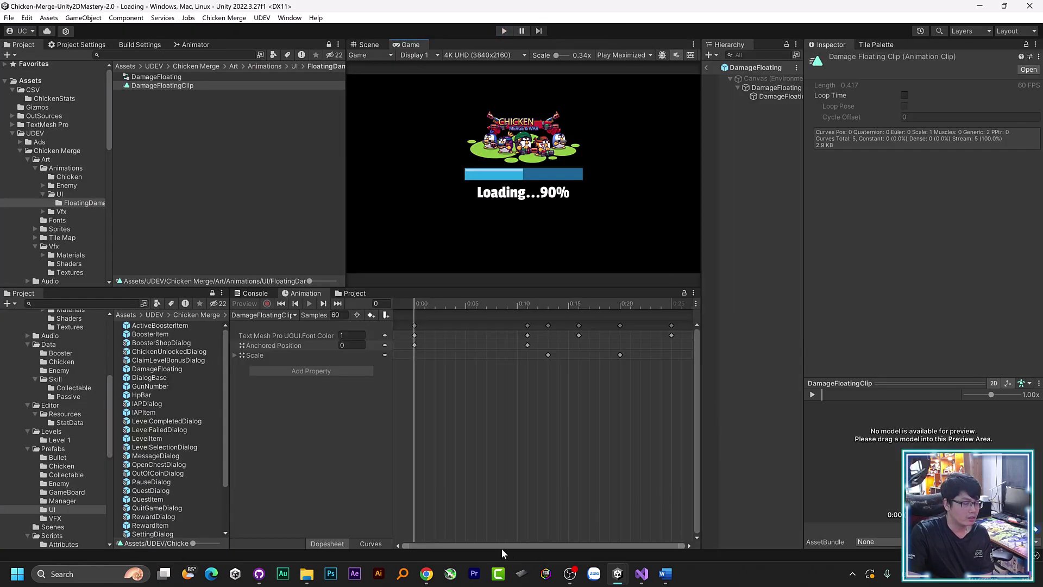
- Commit all 10 changes to main as 'Setup and create animation for damage floating' and push to origin
left_click(259, 573)
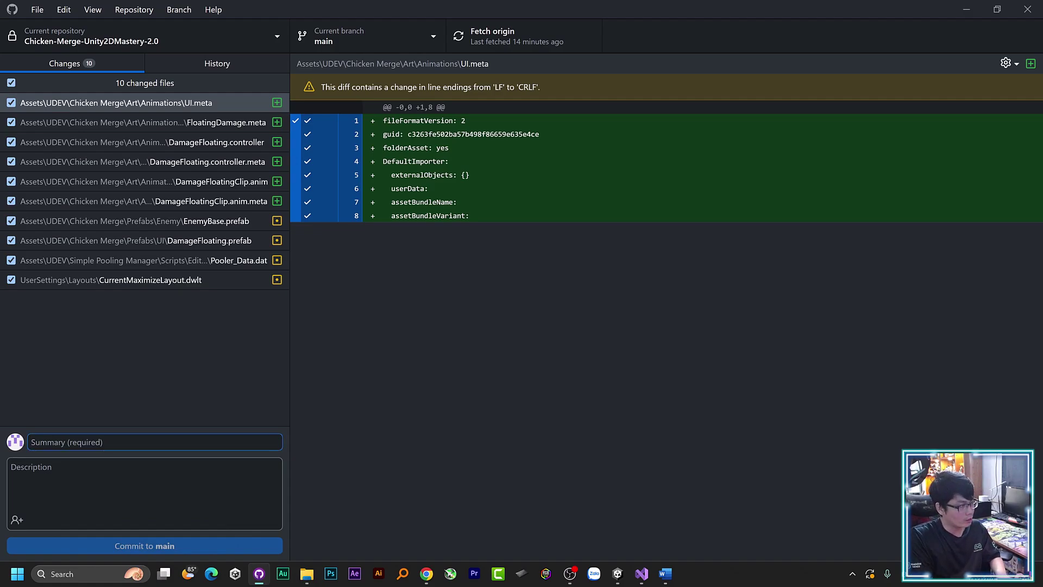
type("Seup")
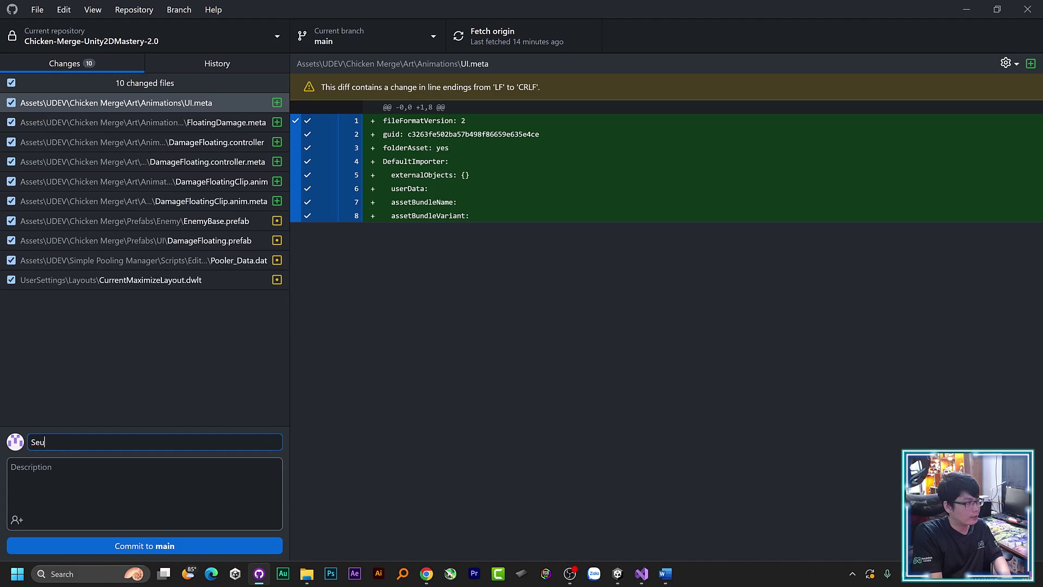
type("p and cra")
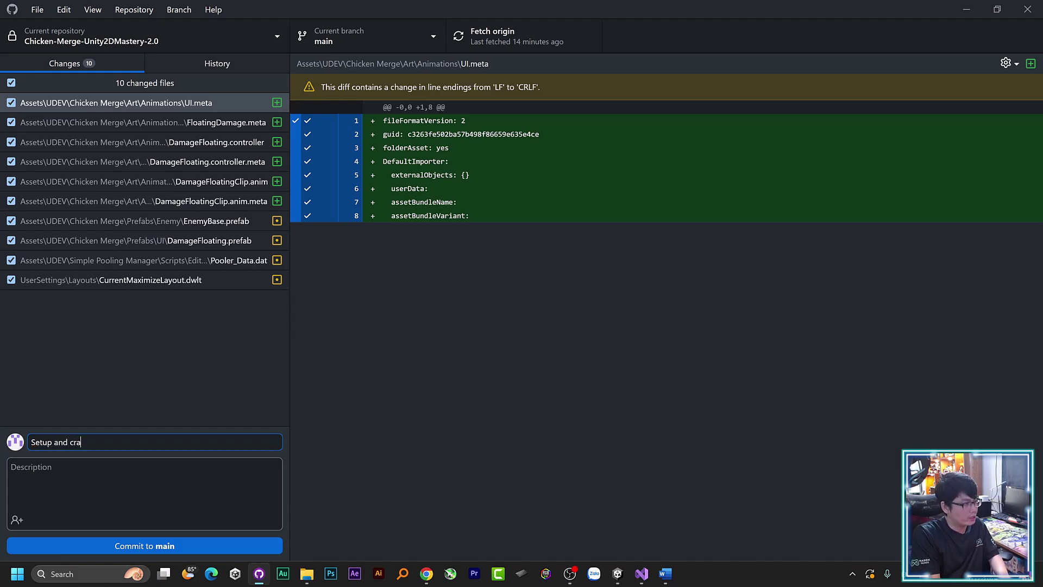
key("BackSpace")
type("reate animation")
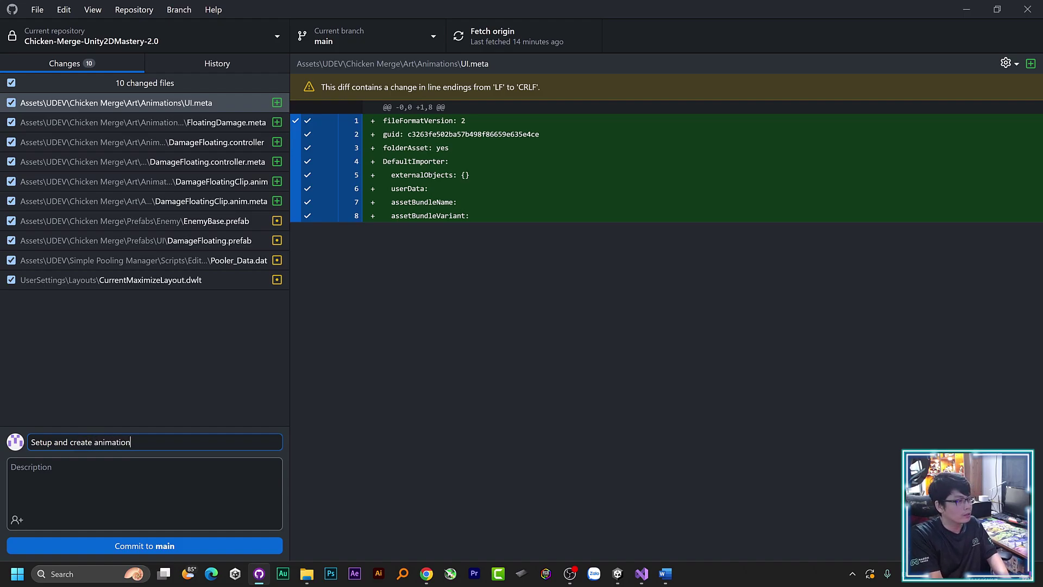
type("for damage")
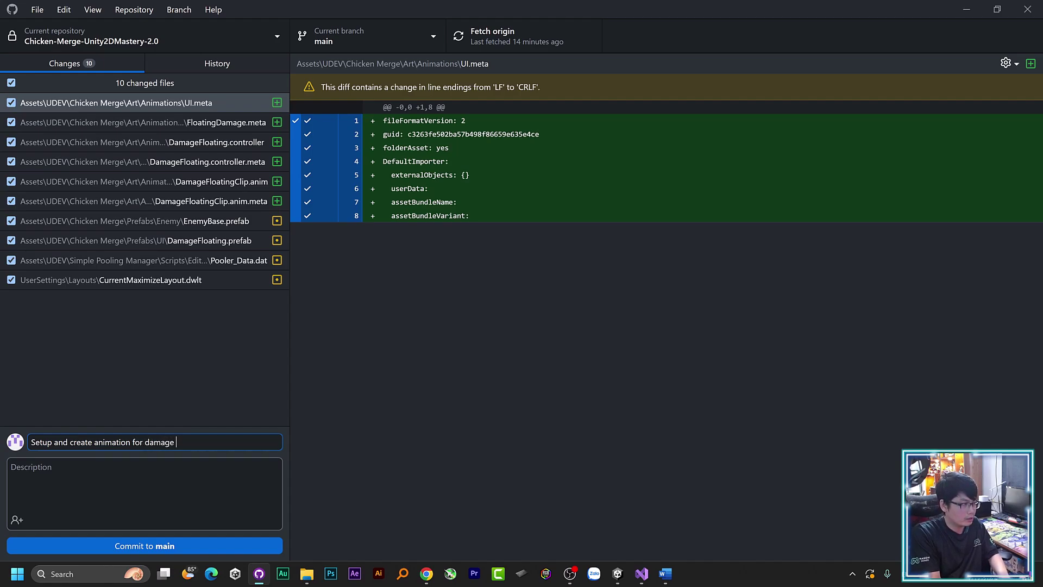
type("oating")
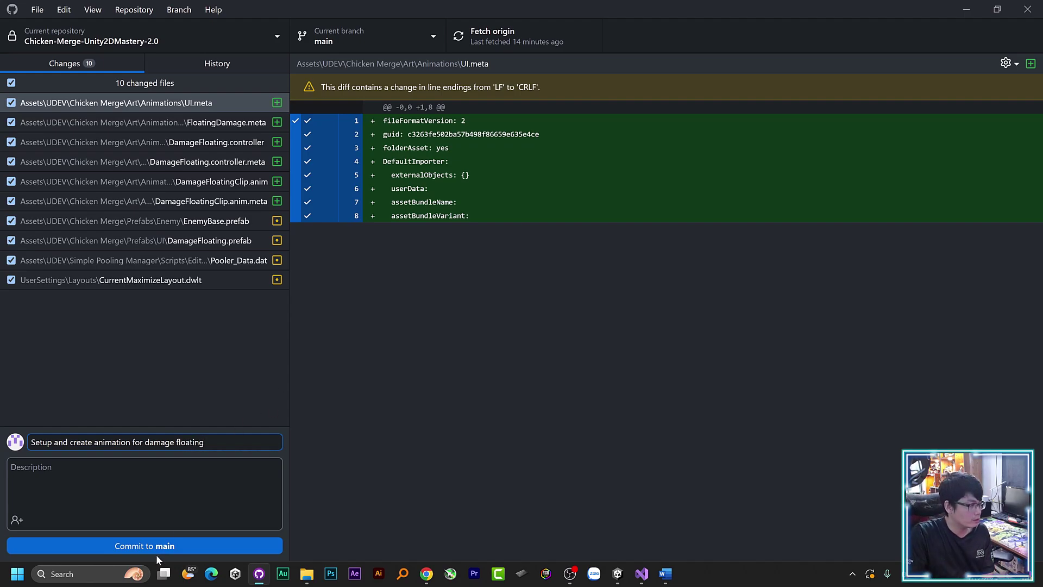
left_click(159, 545)
left_click(489, 38)
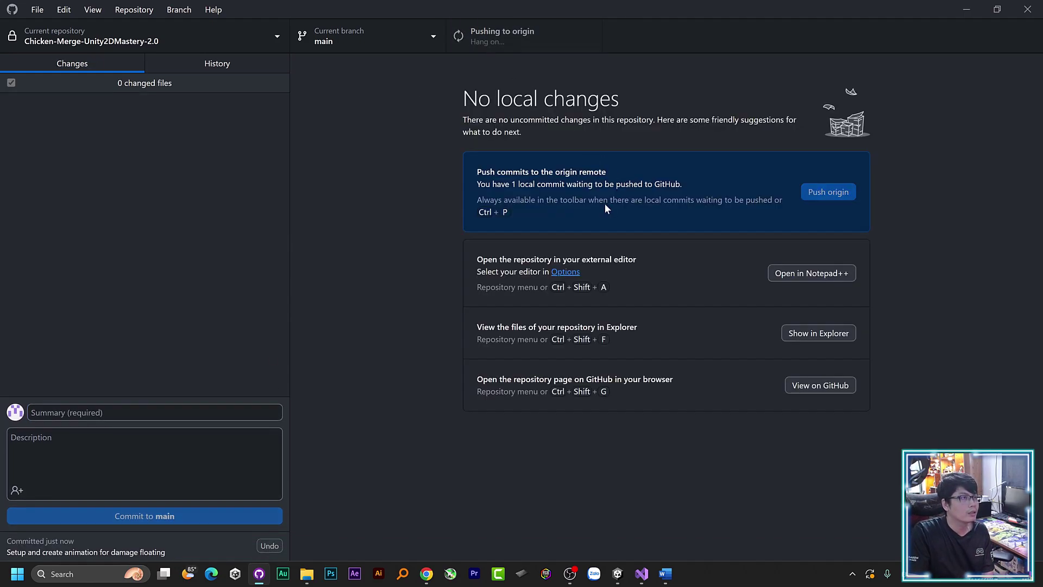